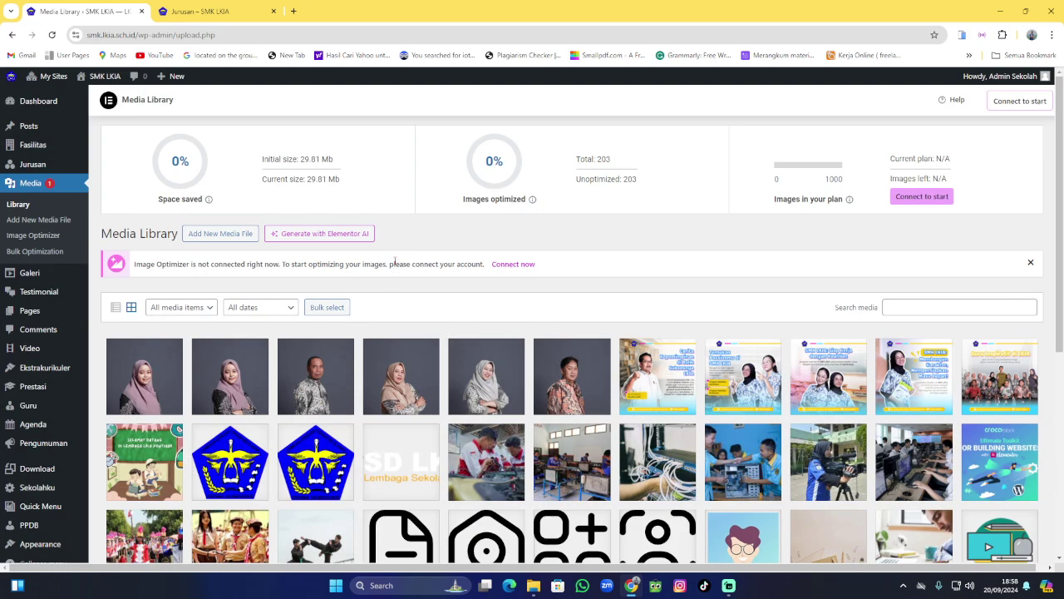
Upload the image sdit.png from the Downloads folder to the media library
scroll(404, 267, down, 4)
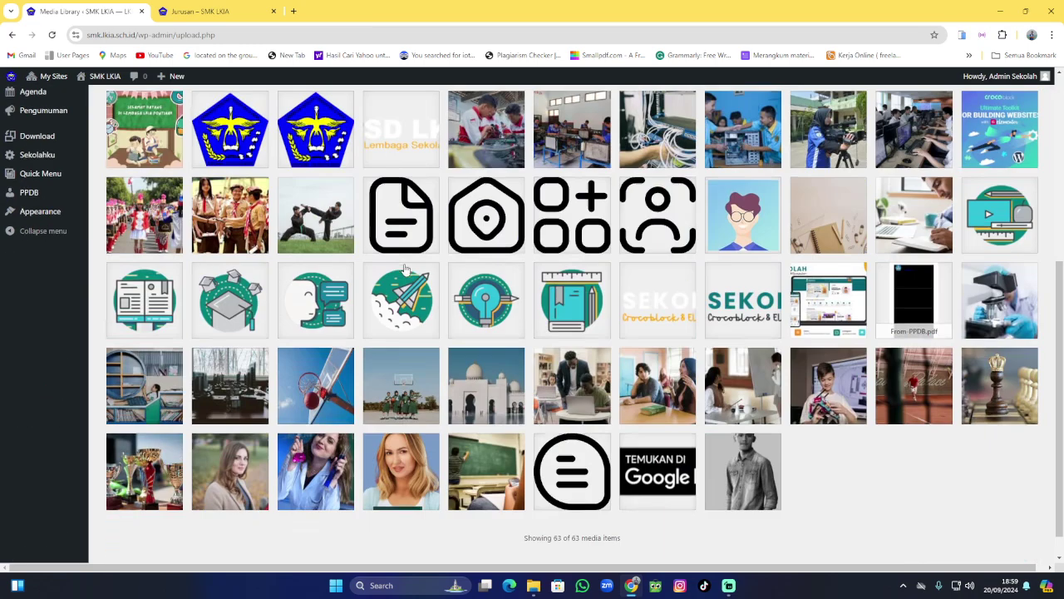
scroll(406, 267, up, 4)
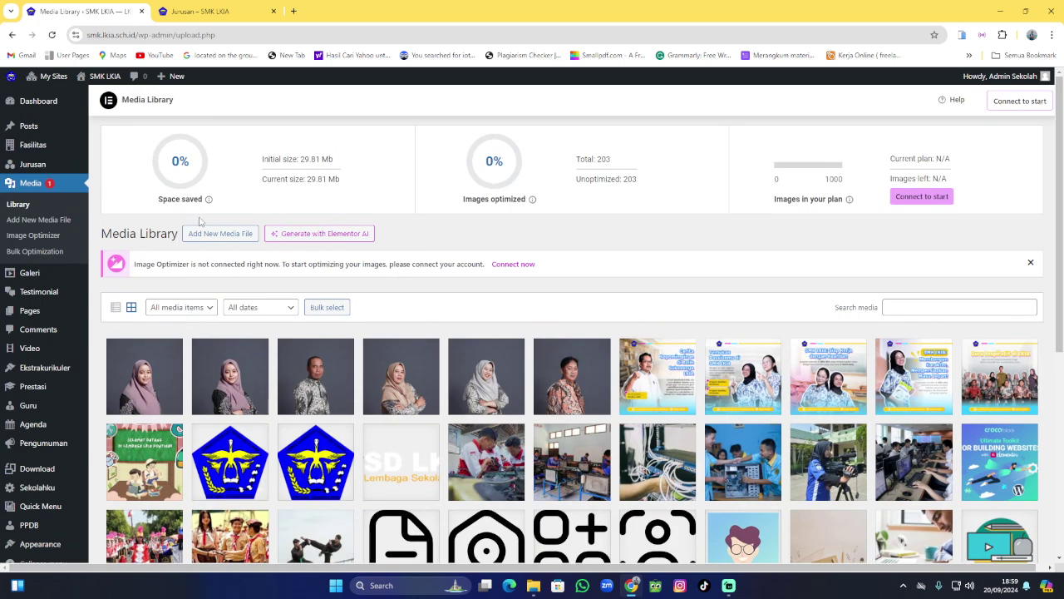
click(63, 221)
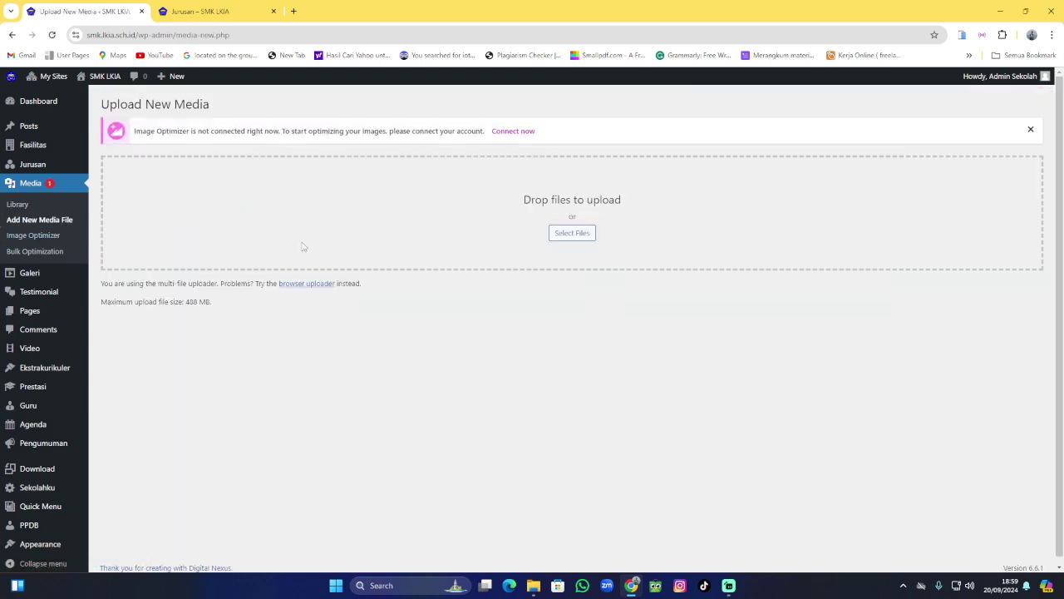
click(574, 234)
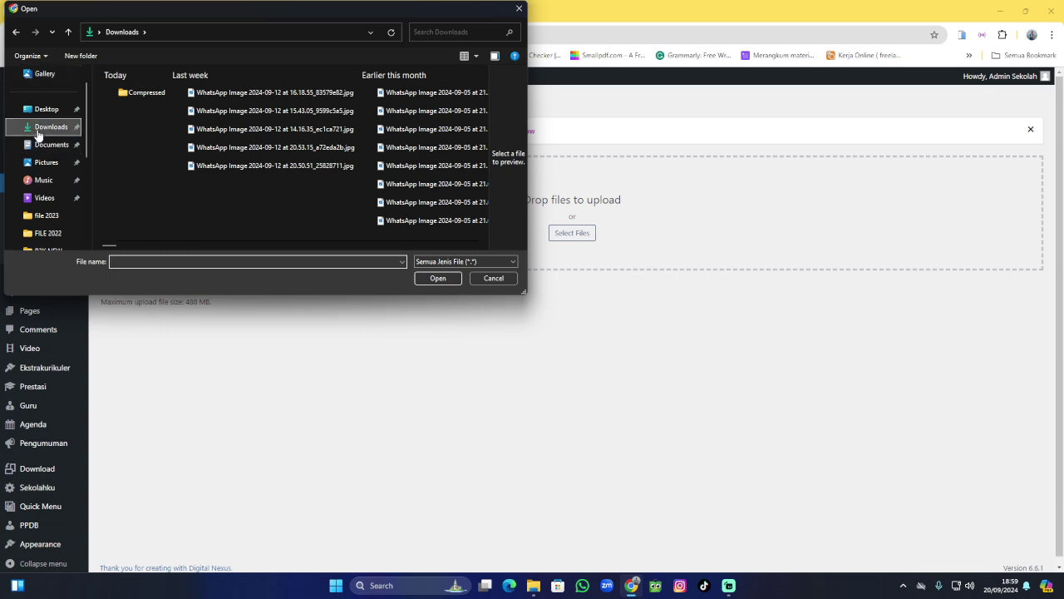
click(51, 127)
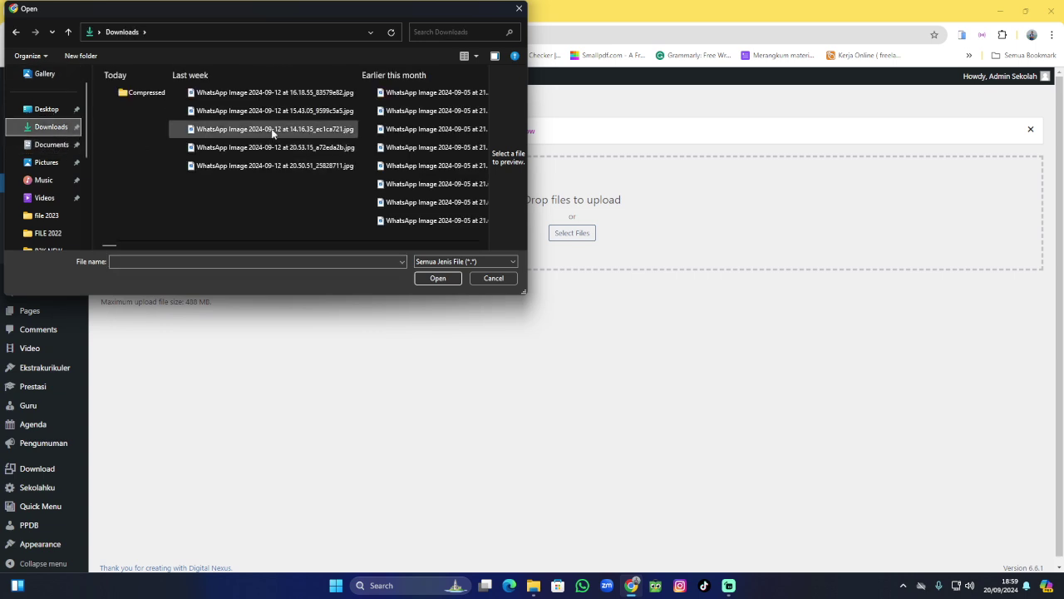
scroll(166, 162, down, 10)
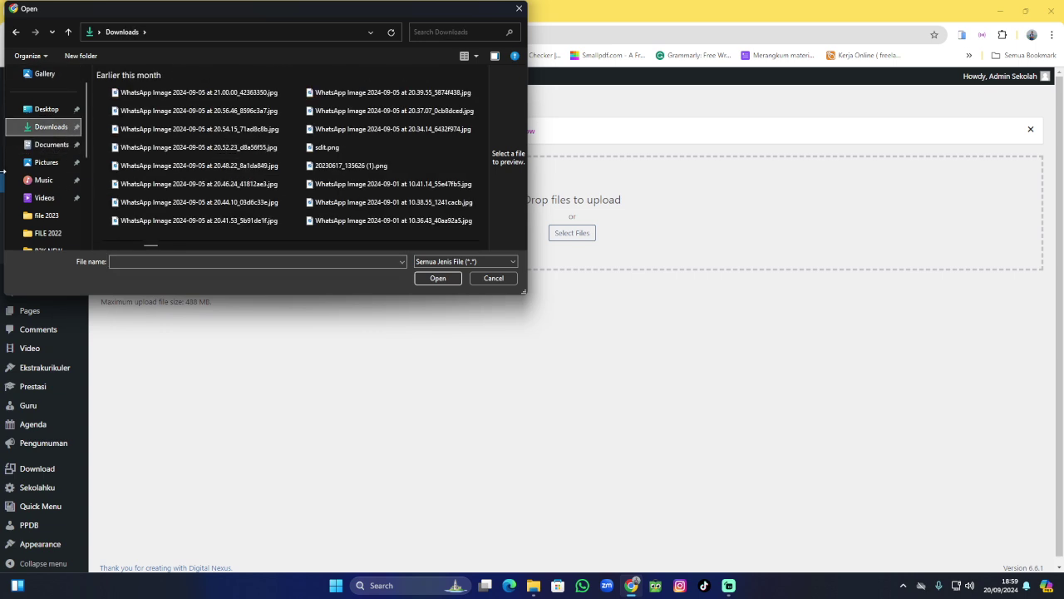
scroll(162, 163, up, 10)
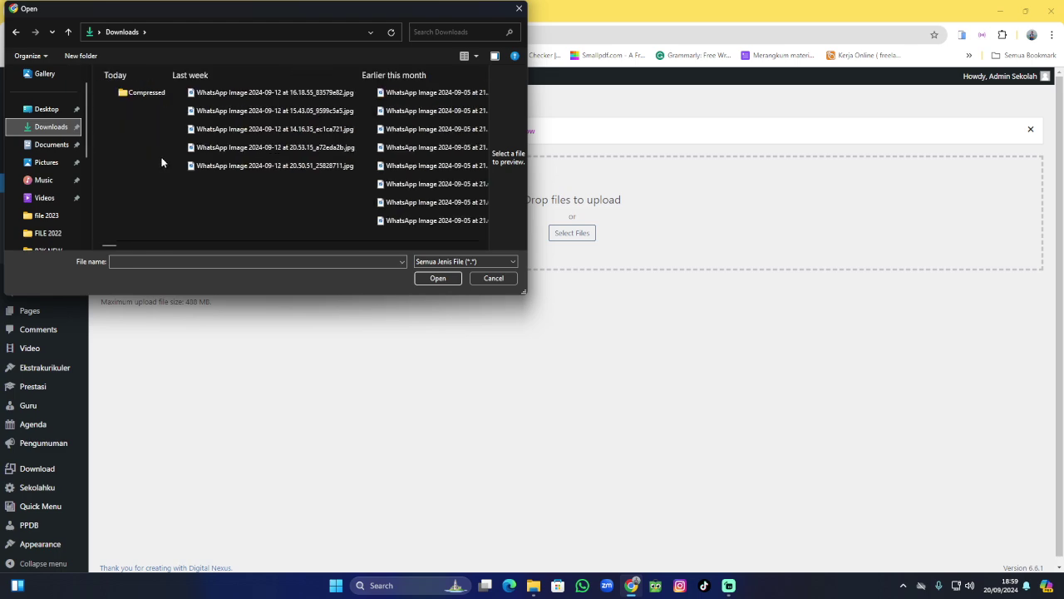
scroll(161, 163, down, 3)
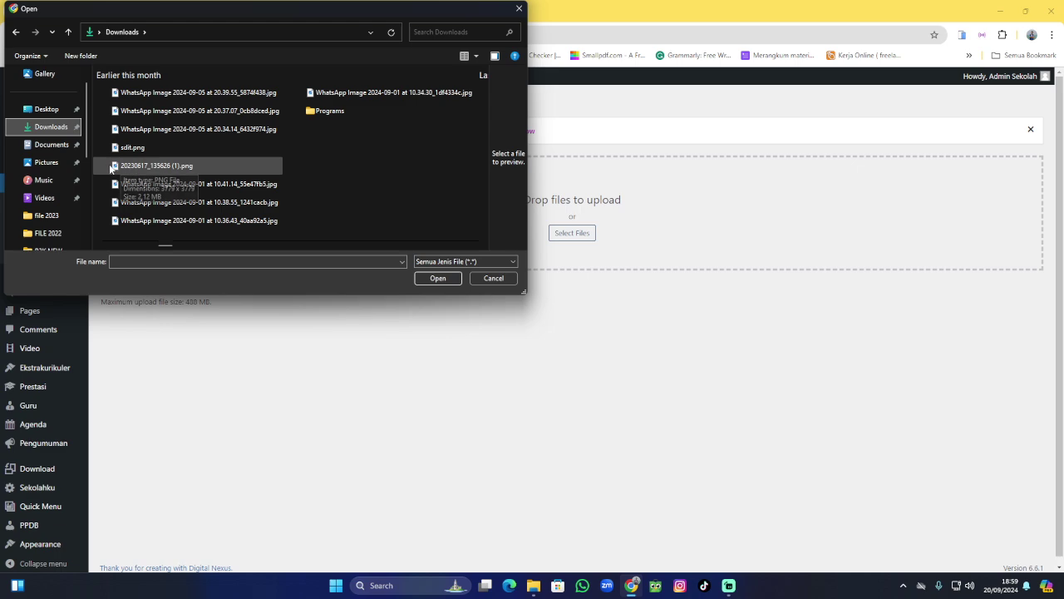
click(116, 147)
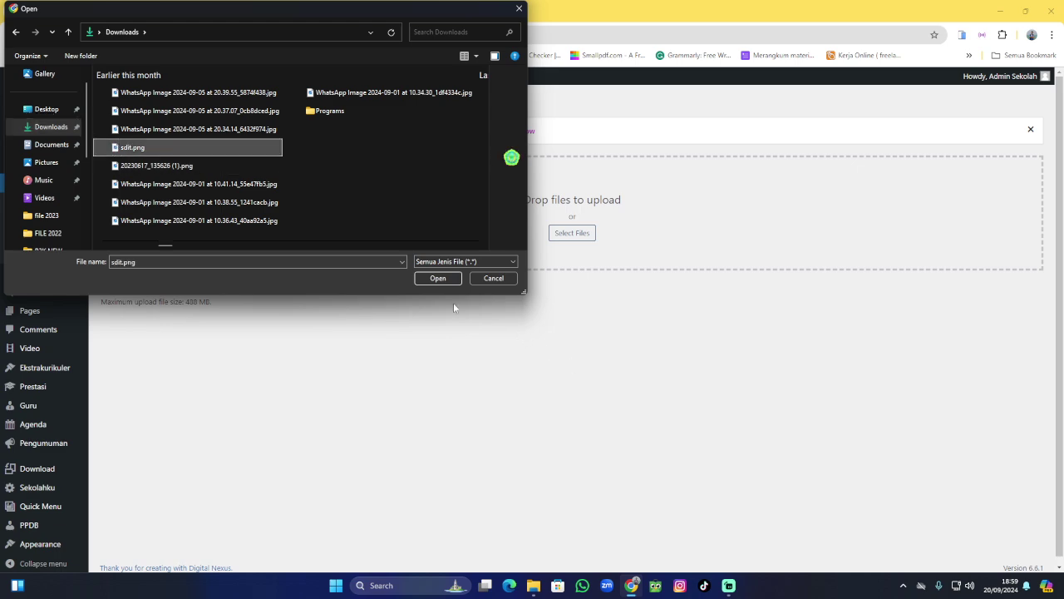
click(437, 277)
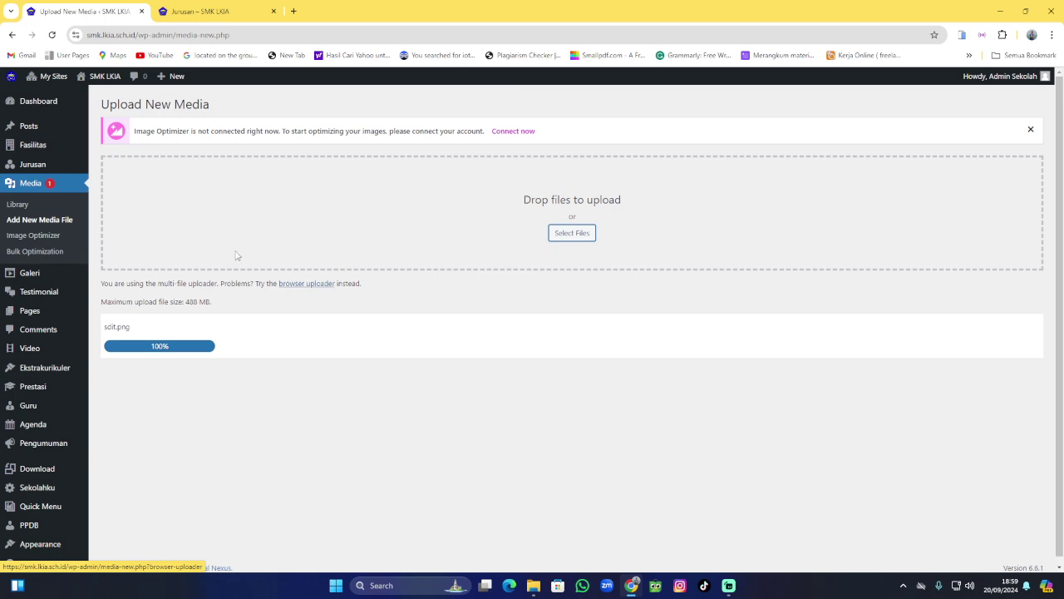
Review the media library, the Image Optimizer settings and the Bulk Optimization page
click(25, 204)
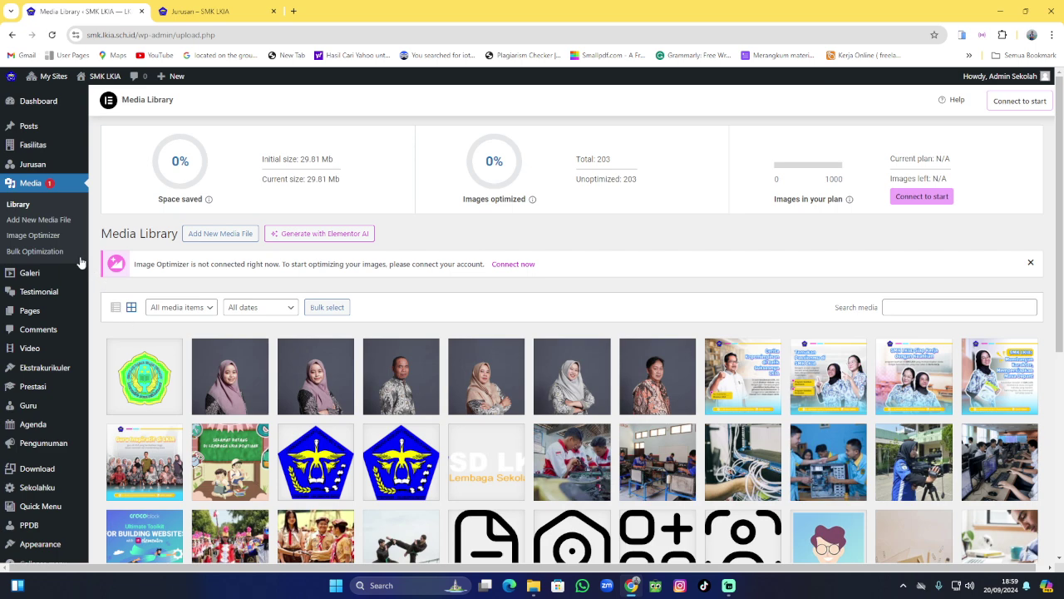
click(62, 239)
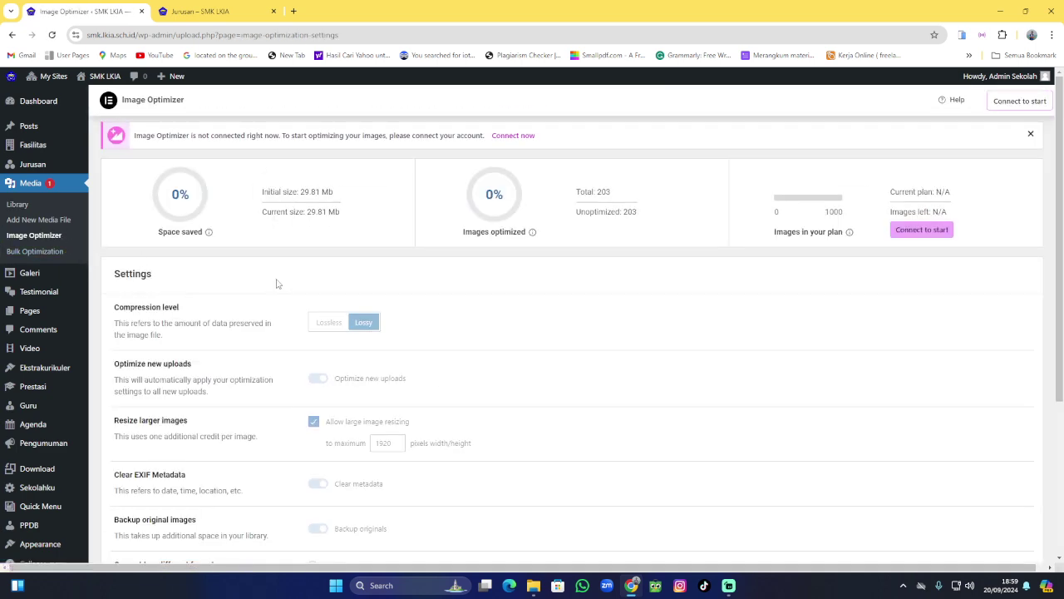
click(35, 252)
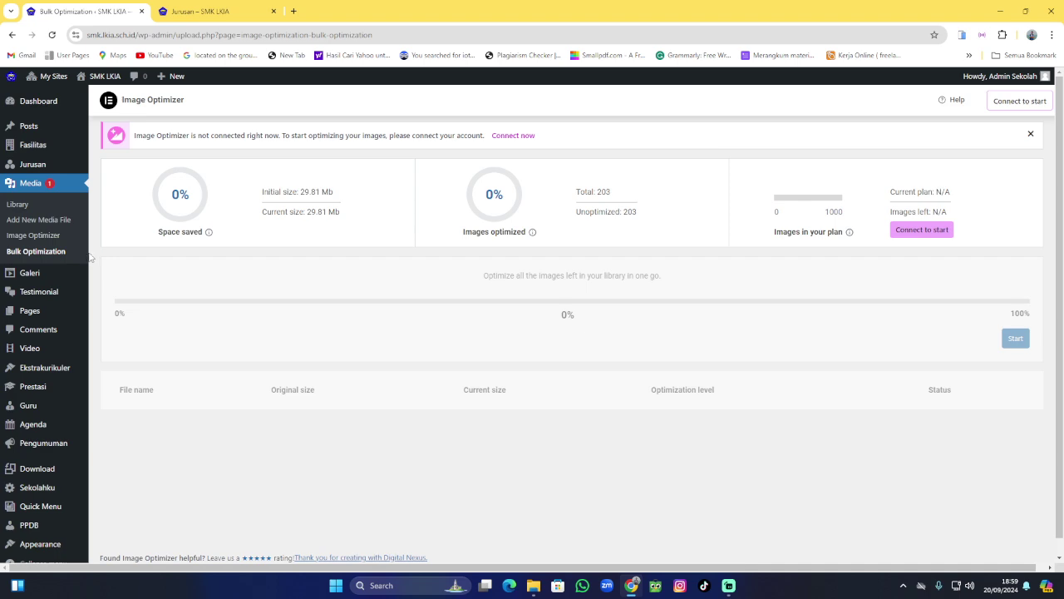
click(50, 190)
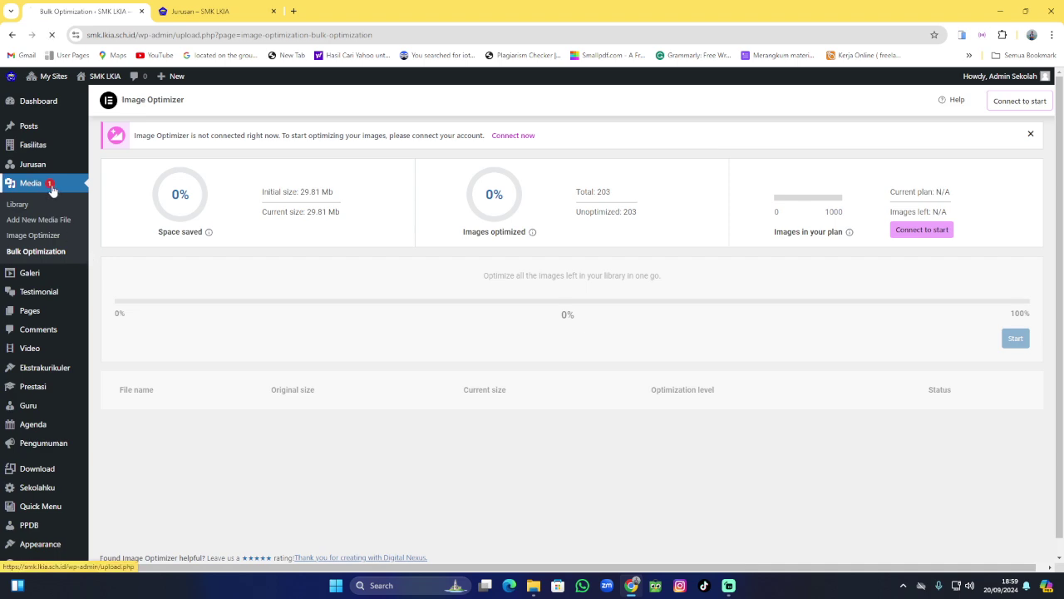
Compare the Galeri entries in the admin area with the public site's Galeri Kegiatan page, reached from the homepage
click(101, 274)
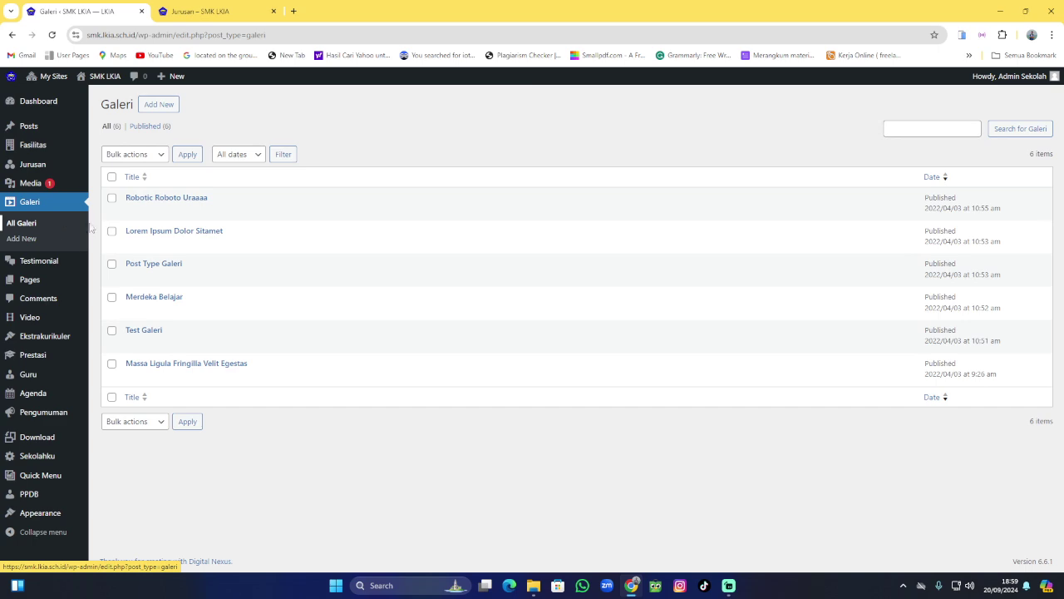
click(208, 11)
mouse_move(542, 135)
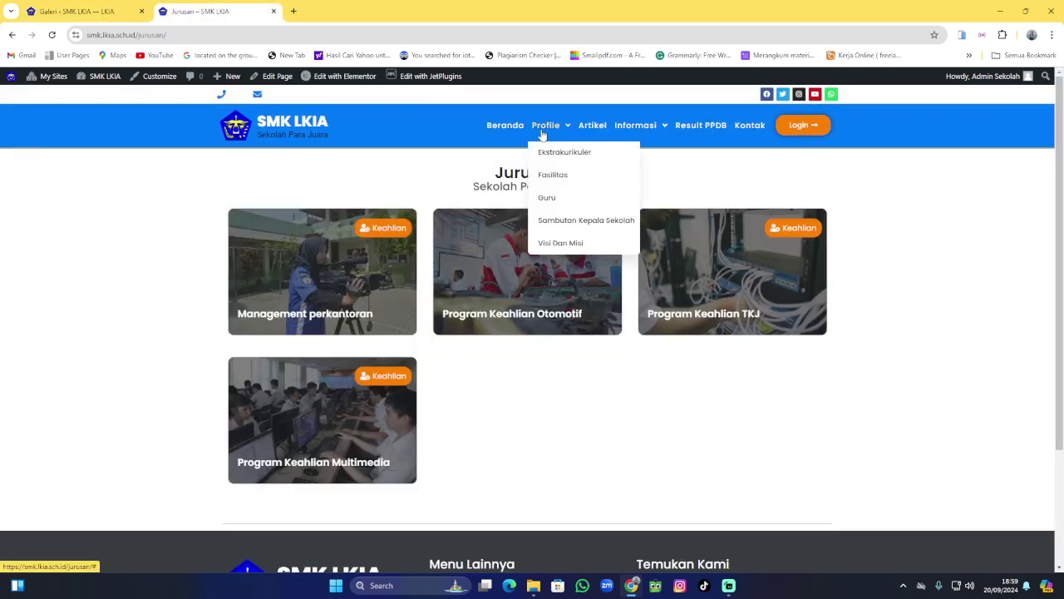
click(505, 124)
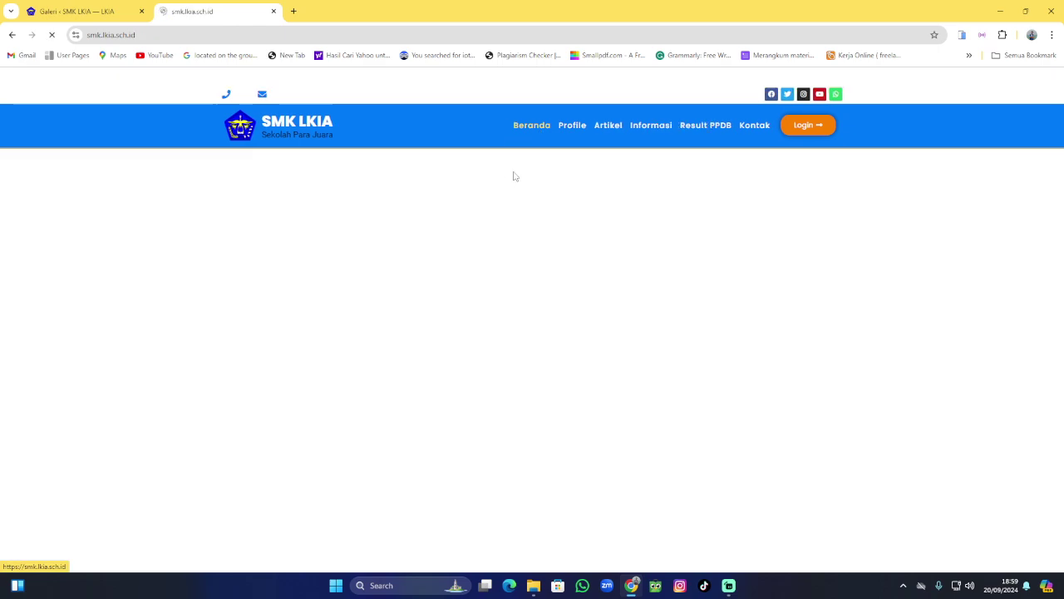
scroll(527, 229, down, 15)
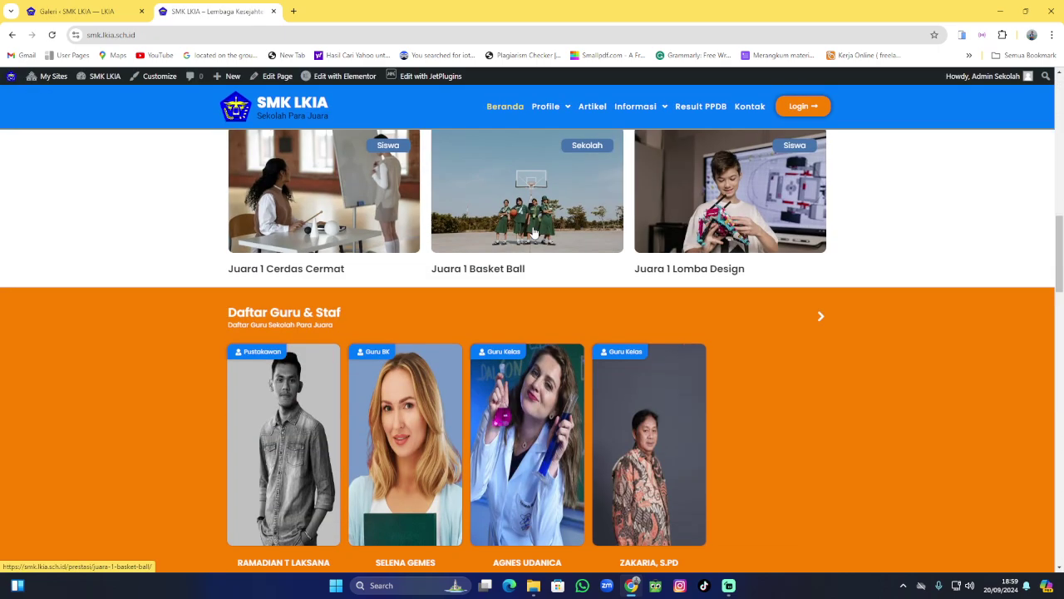
scroll(534, 232, down, 12)
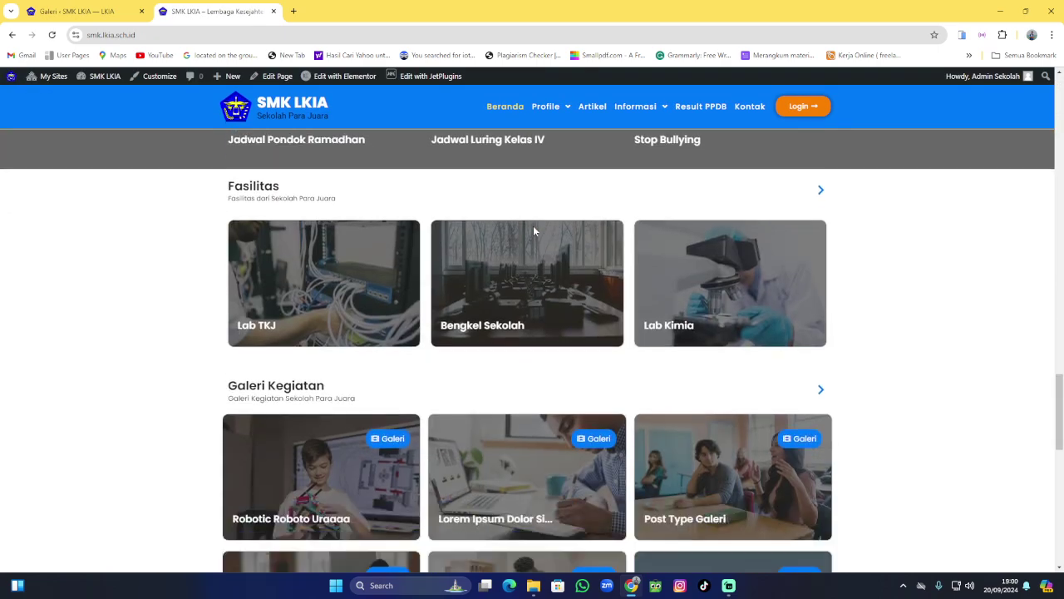
scroll(533, 232, down, 2)
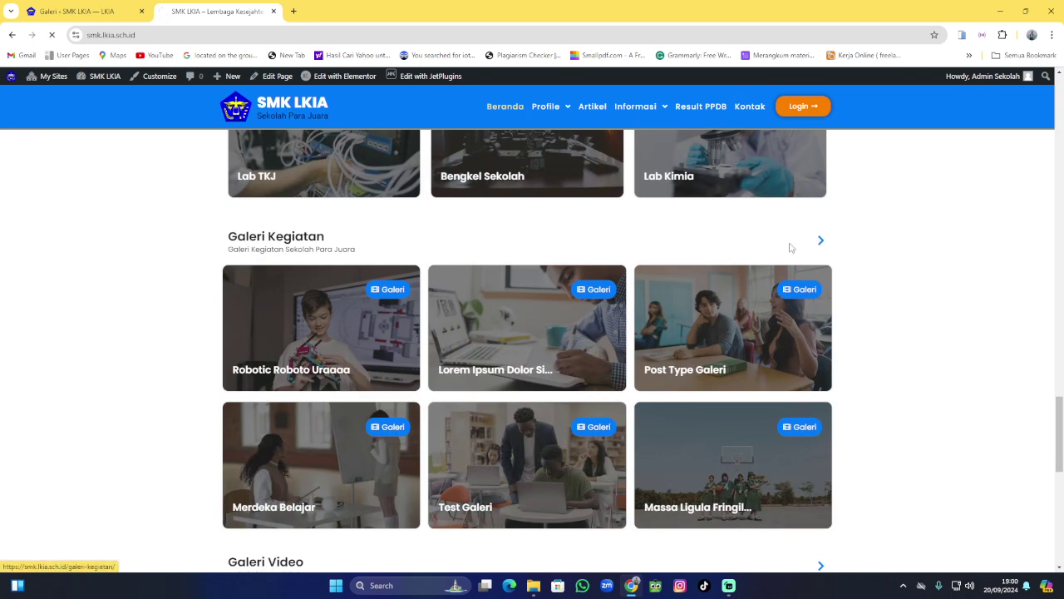
click(791, 245)
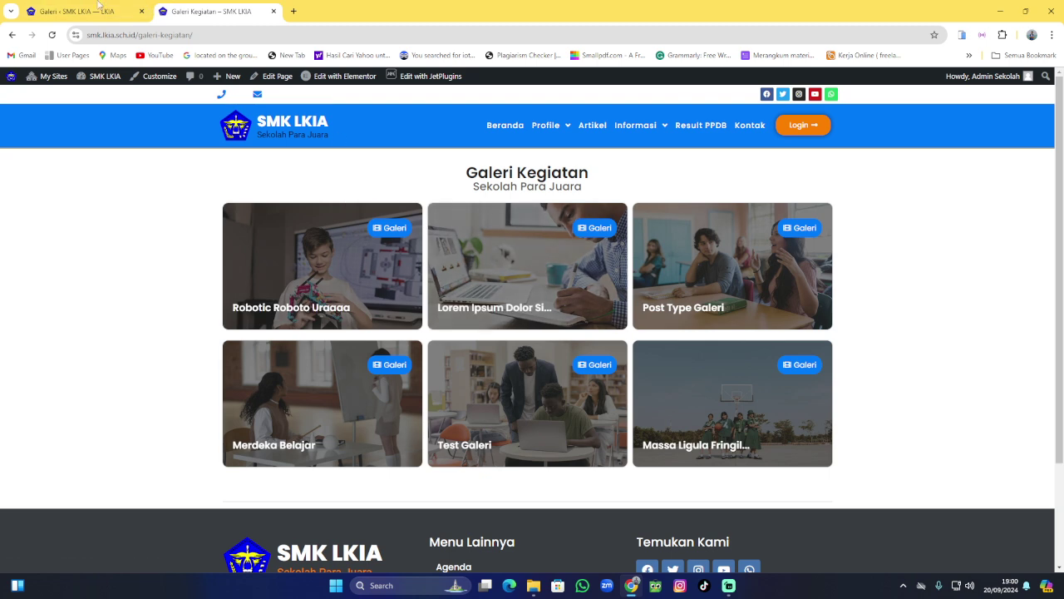
click(91, 10)
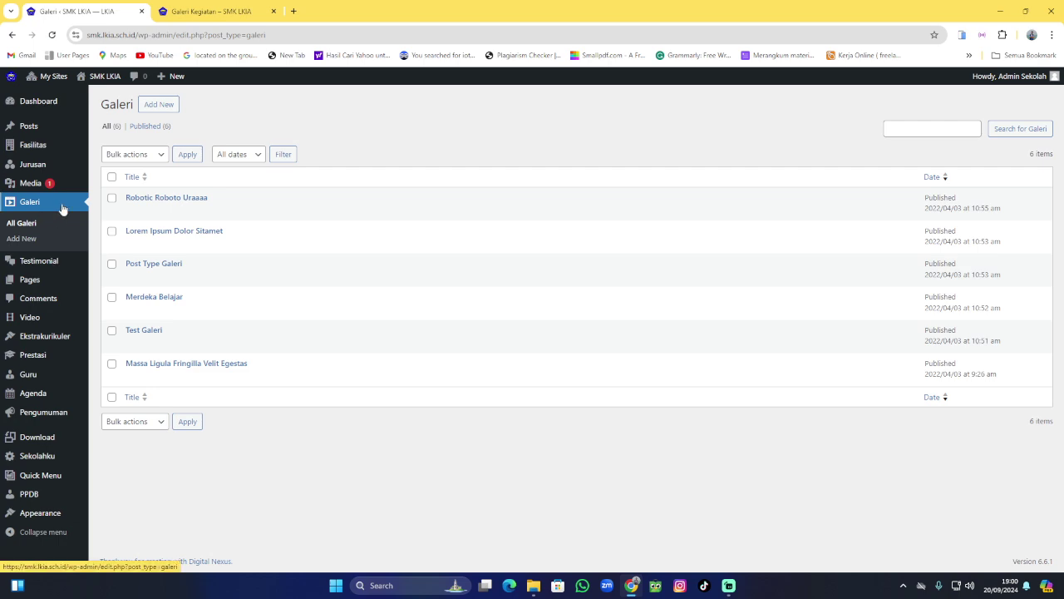
click(208, 10)
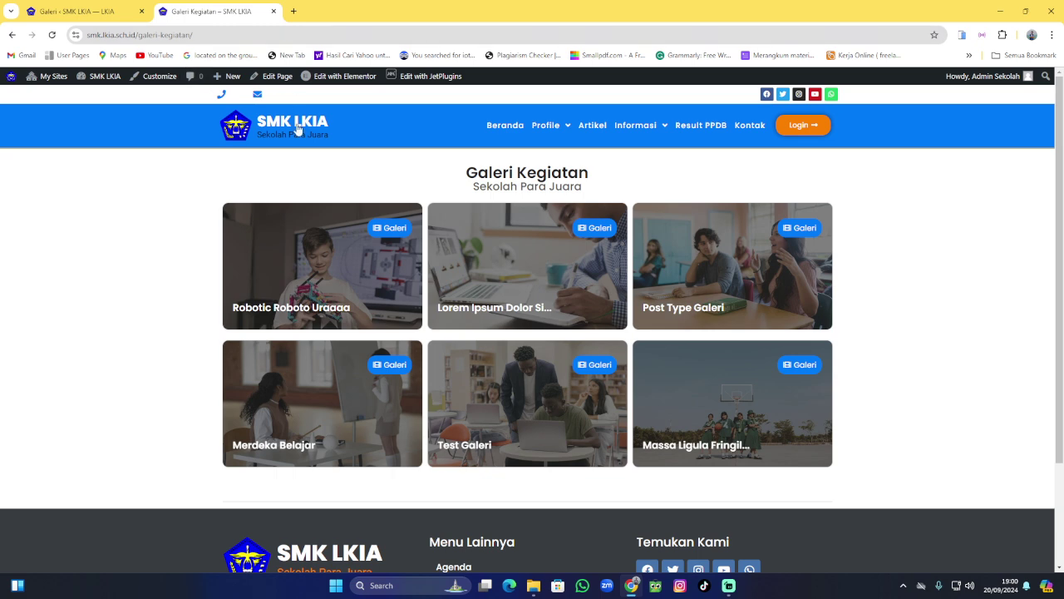
Create a new Galeri entry in the admin area with the title "Kegiatan Pondok Ramadhan"
click(77, 11)
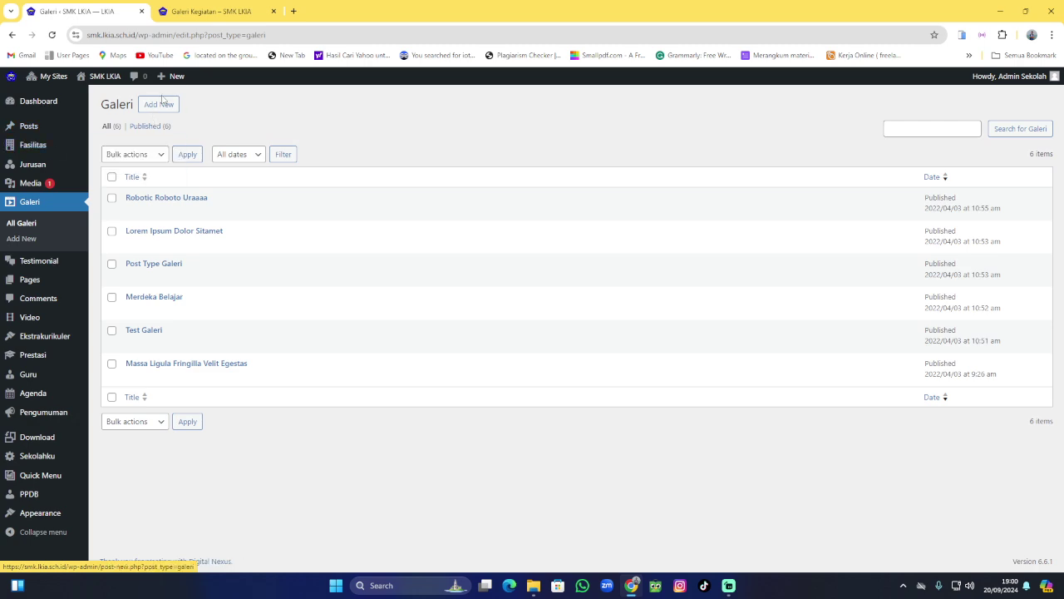
click(158, 104)
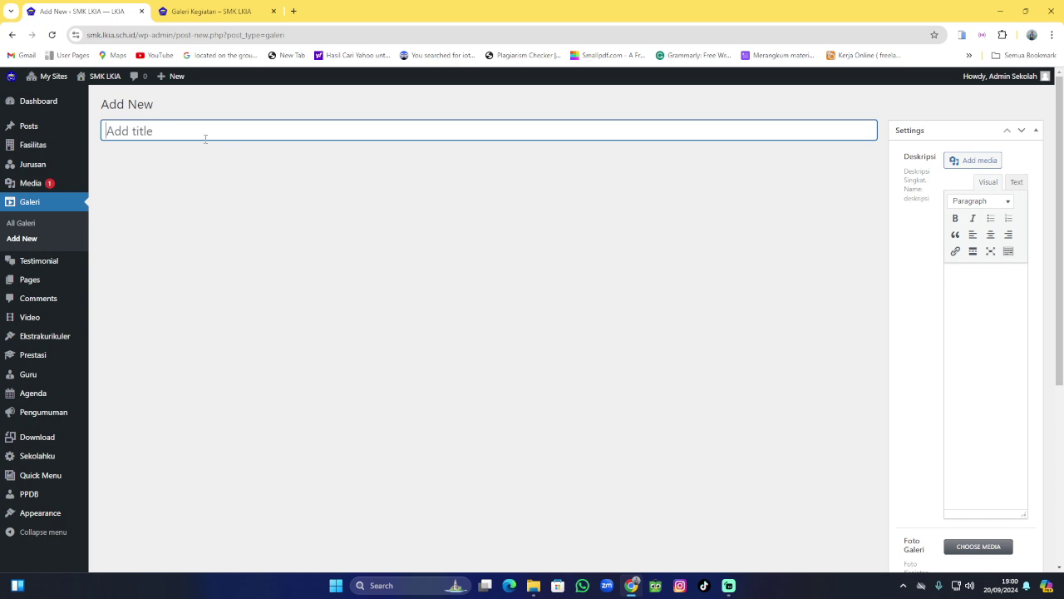
scroll(929, 413, down, 2)
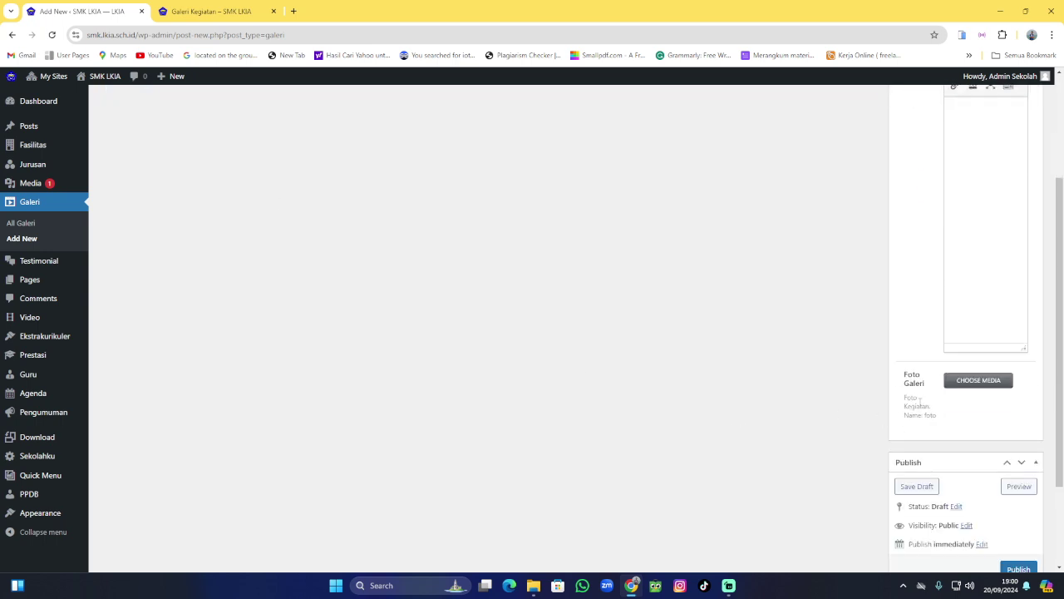
scroll(690, 306, up, 2)
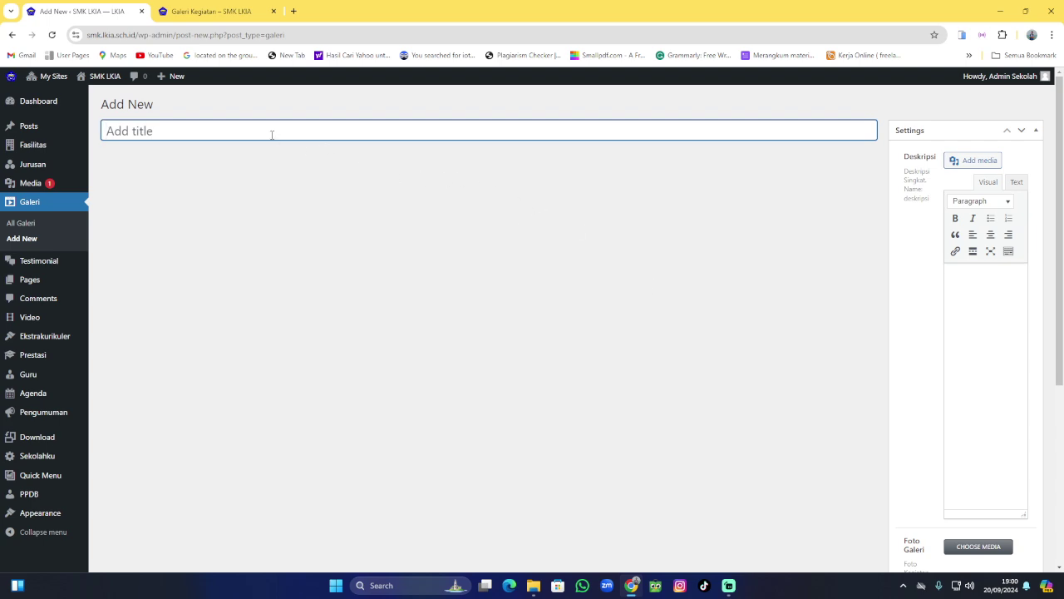
text(Kegiatan Pondod)
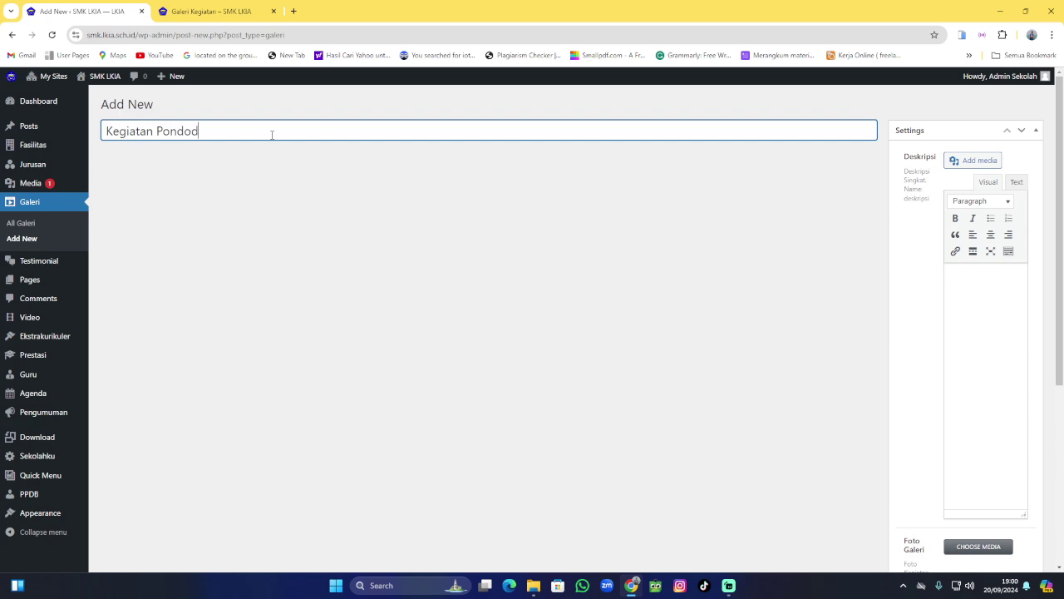
text( Ramadhan)
Insert the photo of scouts in uniform from the media library into the gallery entry's description
click(965, 160)
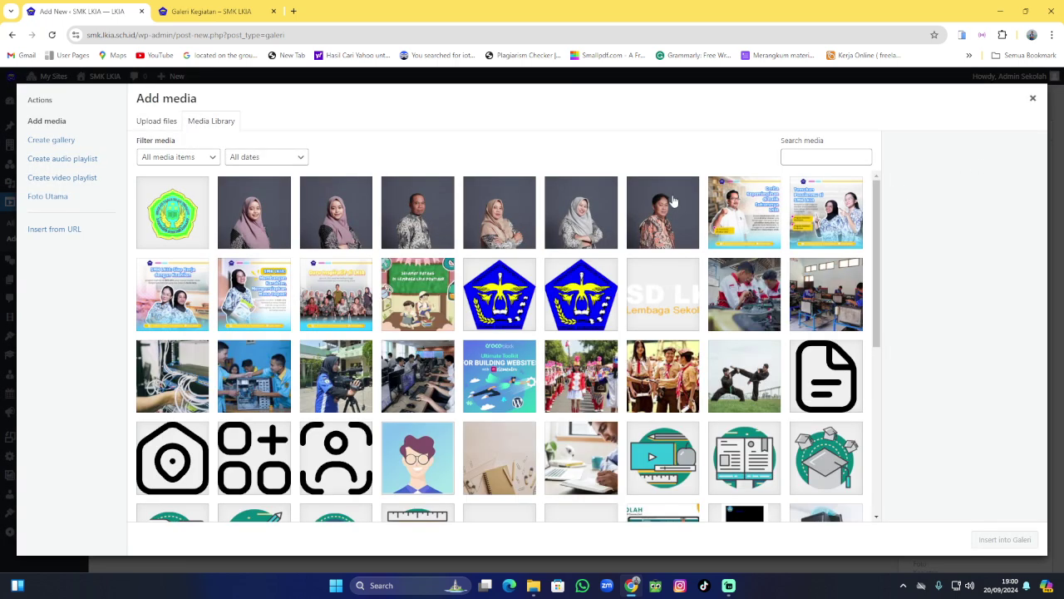
click(665, 388)
click(998, 537)
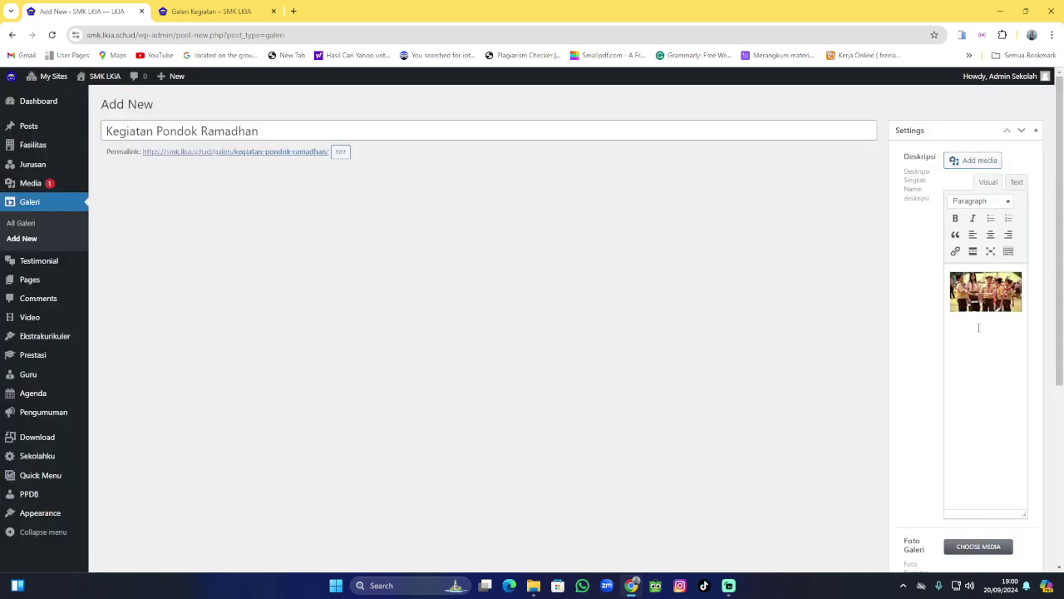
Set the classroom photo oto.jpg from the media library as the entry's main photo (Foto Utama)
scroll(981, 311, down, 2)
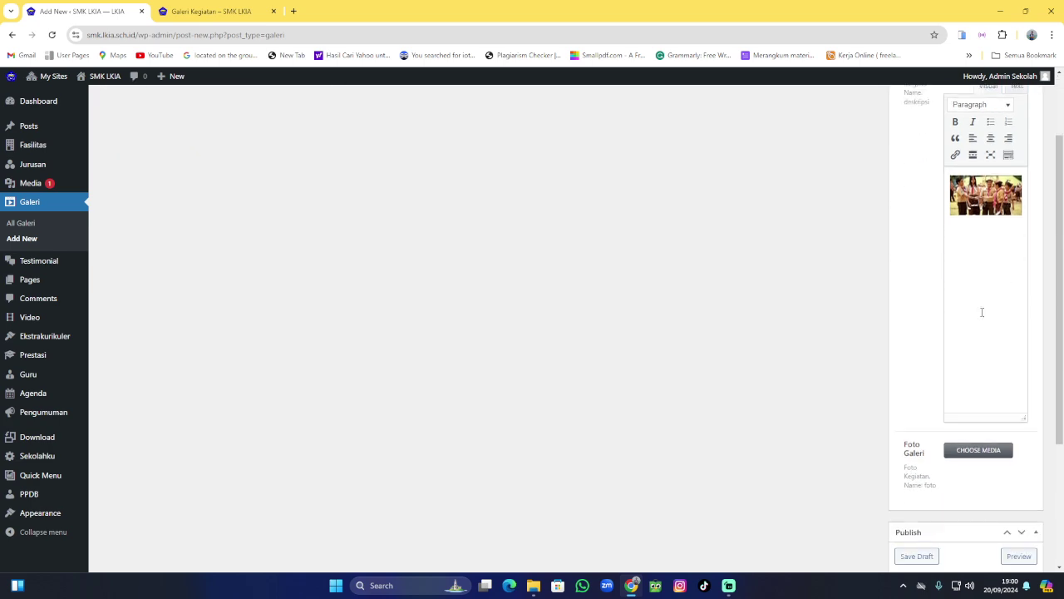
scroll(948, 435, down, 2)
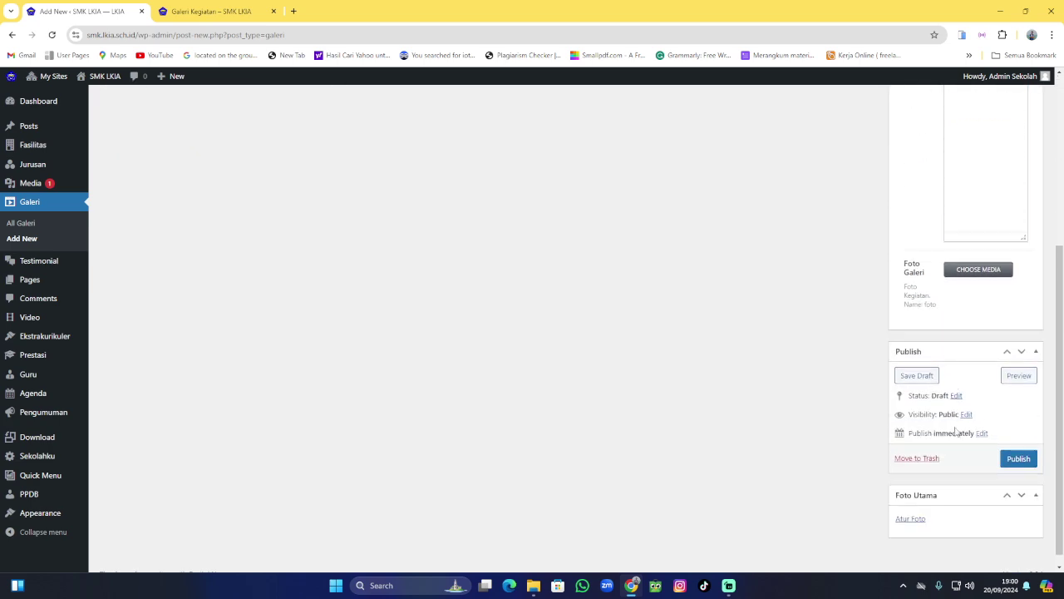
click(917, 518)
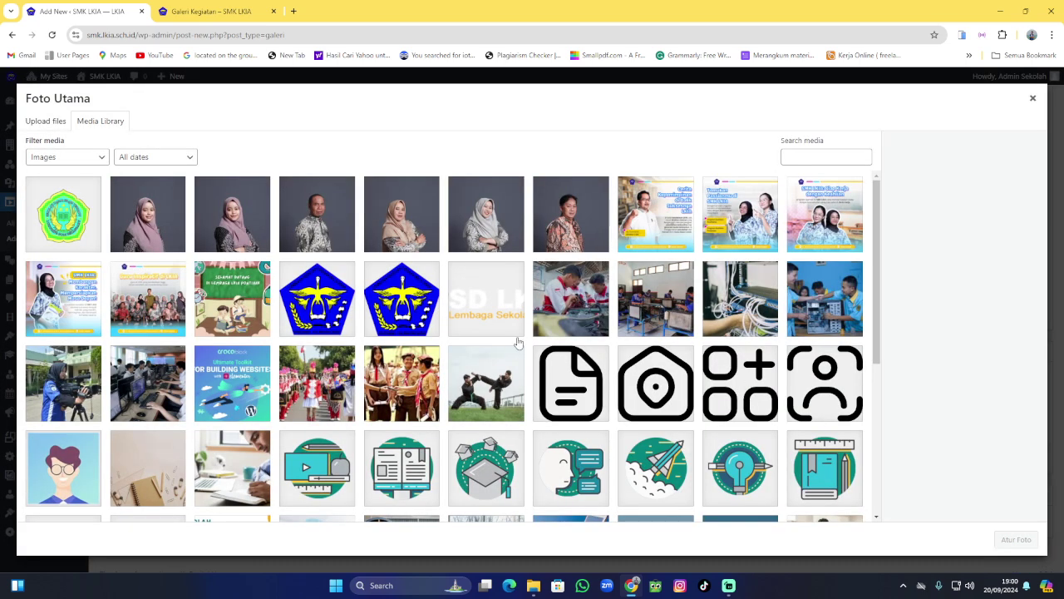
click(625, 321)
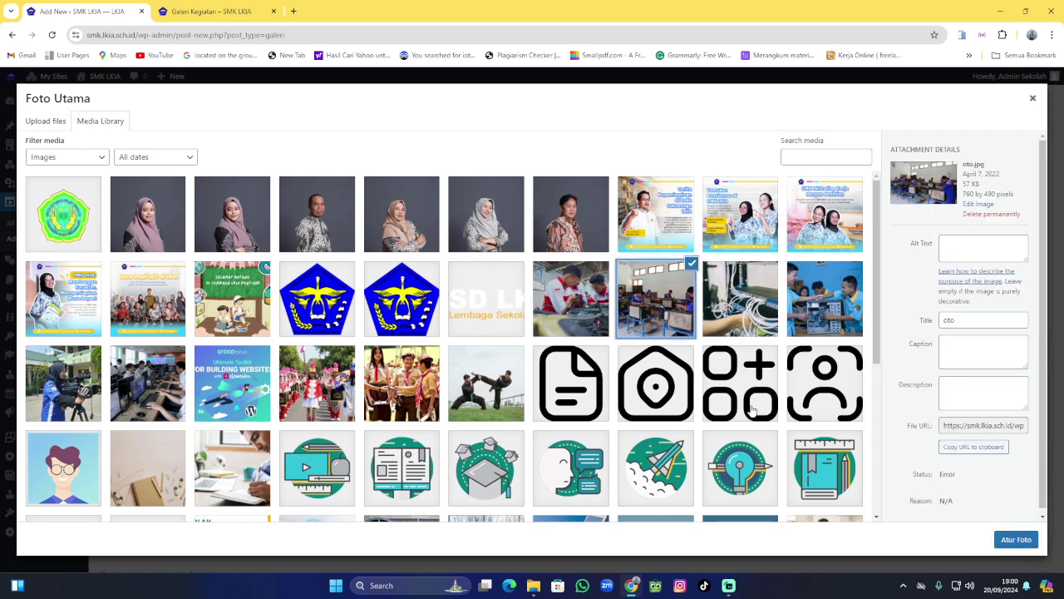
click(1016, 539)
scroll(1003, 451, up, 3)
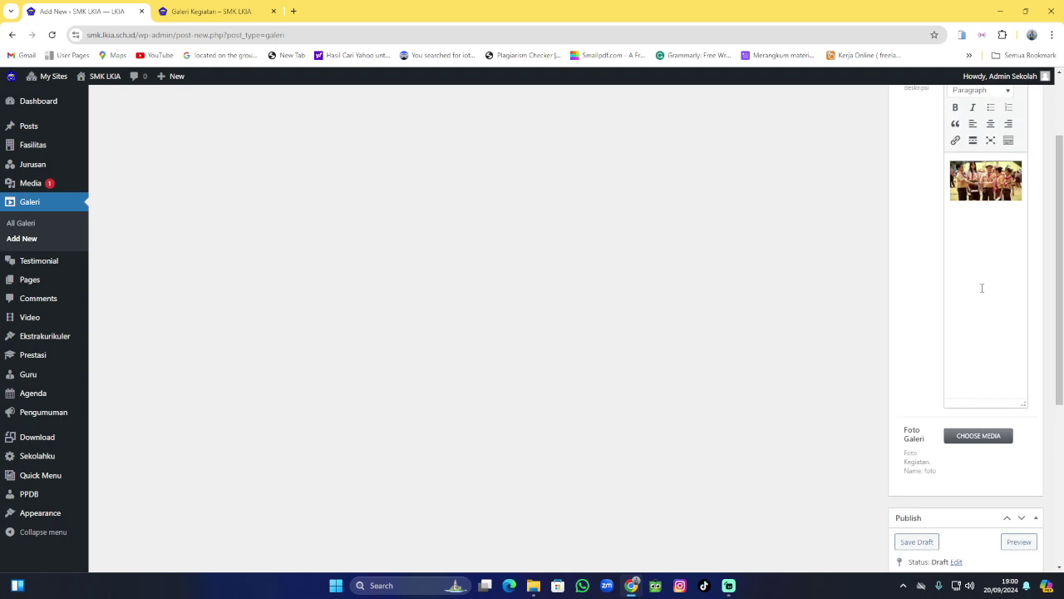
Add the text "Kegiatan Pondok Ramadhan" above the scout photo in the gallery entry's description, reusing words copied from the title
scroll(979, 326, up, 2)
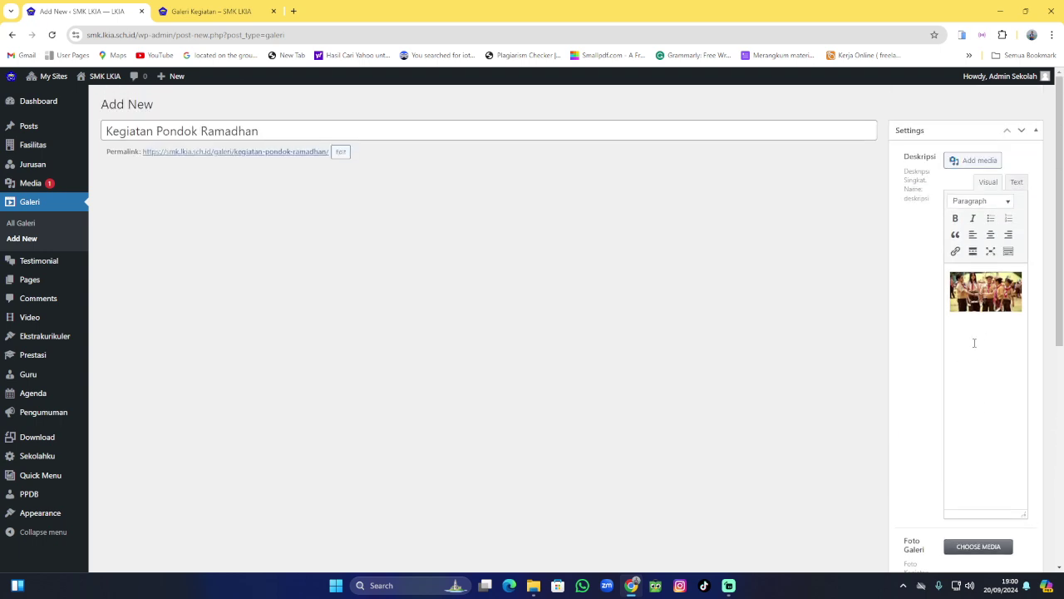
key(Return)
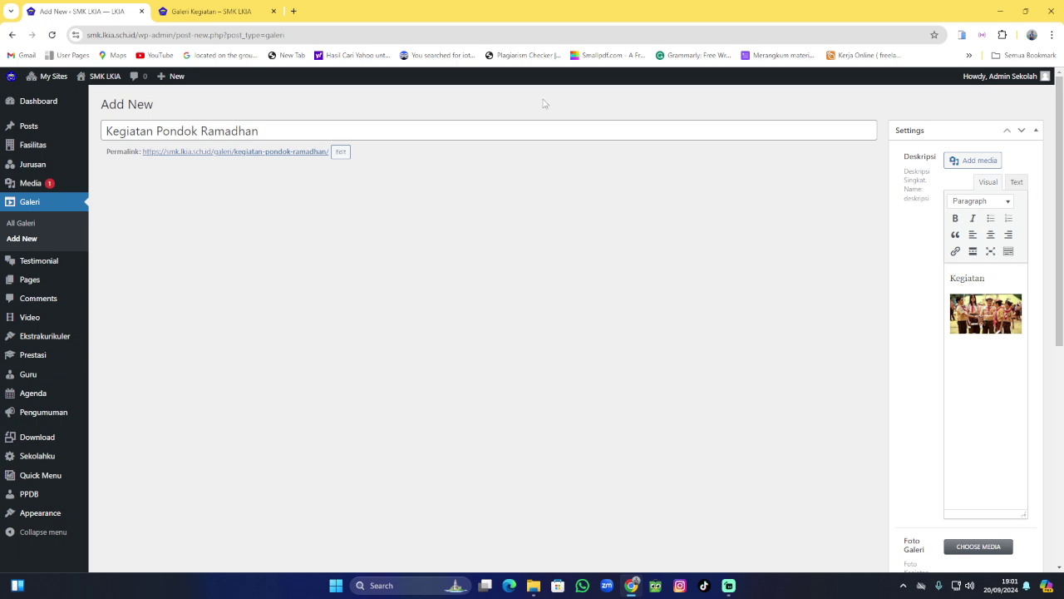
drag(260, 130, 156, 131)
key(ctrl+c)
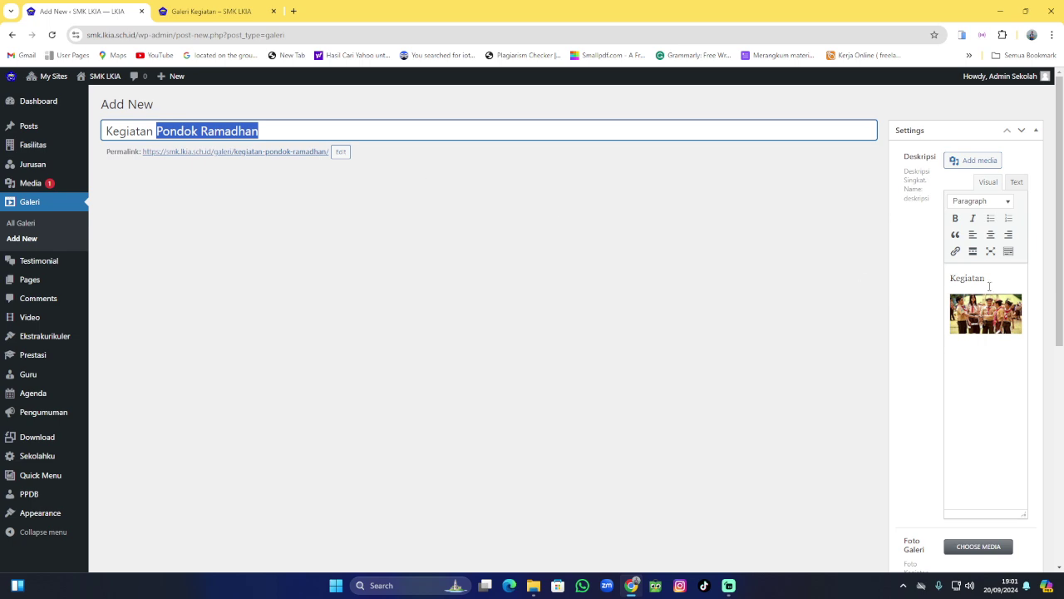
click(992, 283)
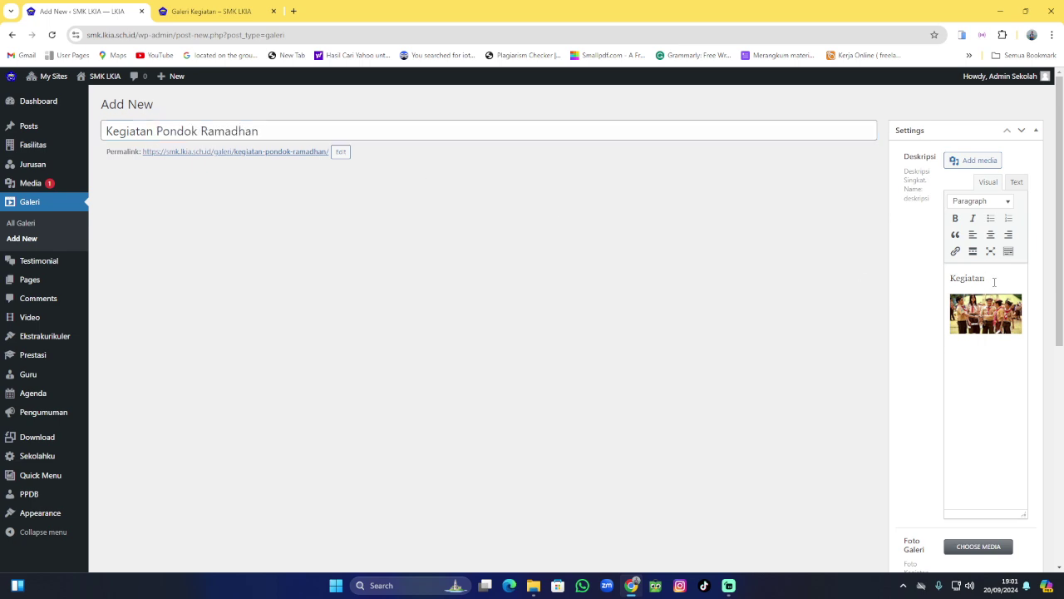
key(ctrl+v)
Publish the gallery entry and check its detail page from the refreshed public Galeri Kegiatan page
scroll(995, 283, down, 5)
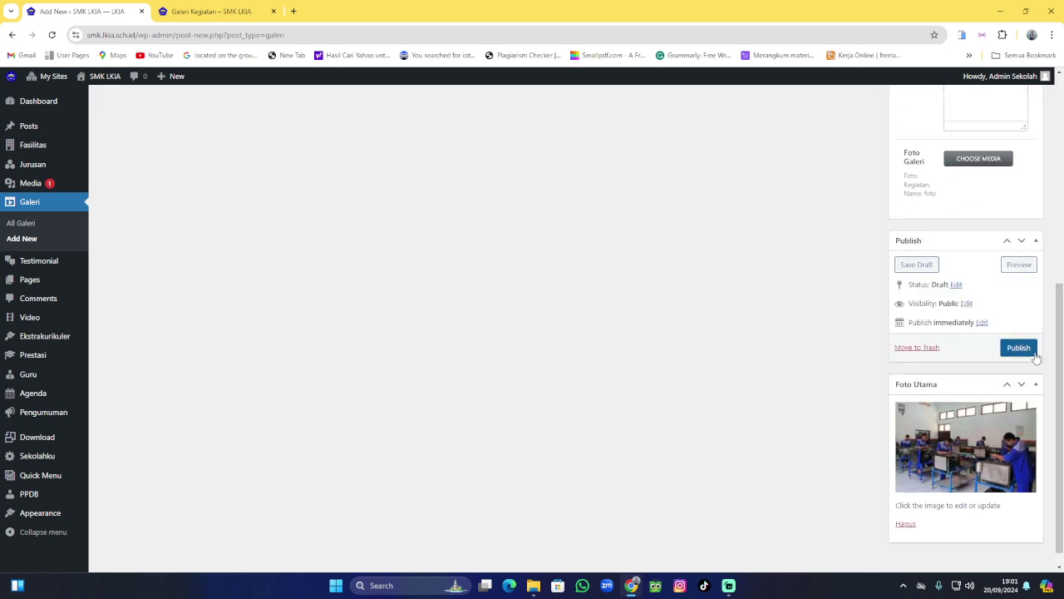
click(1034, 353)
click(211, 11)
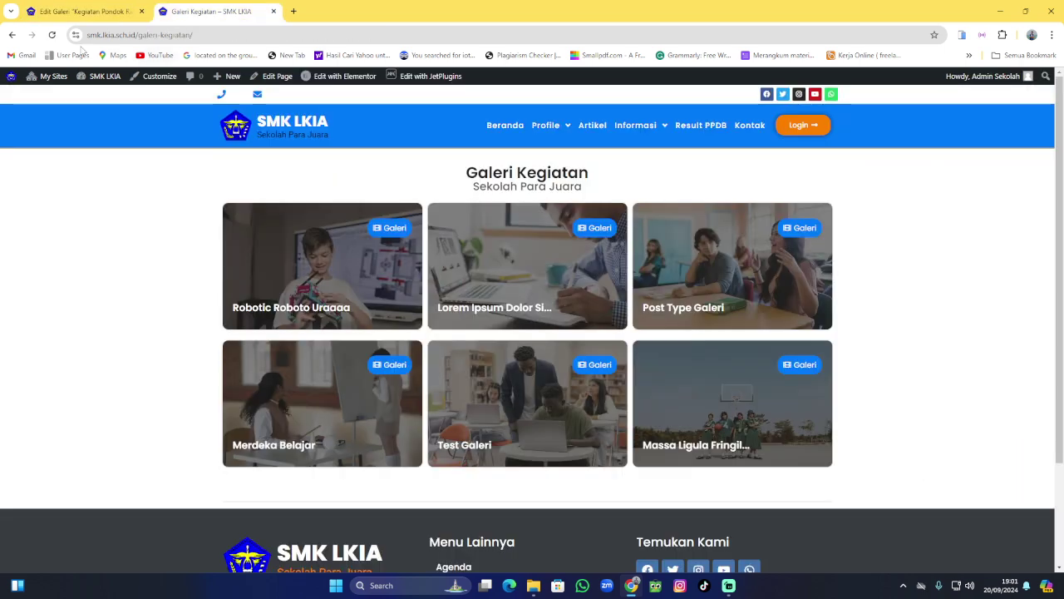
click(51, 34)
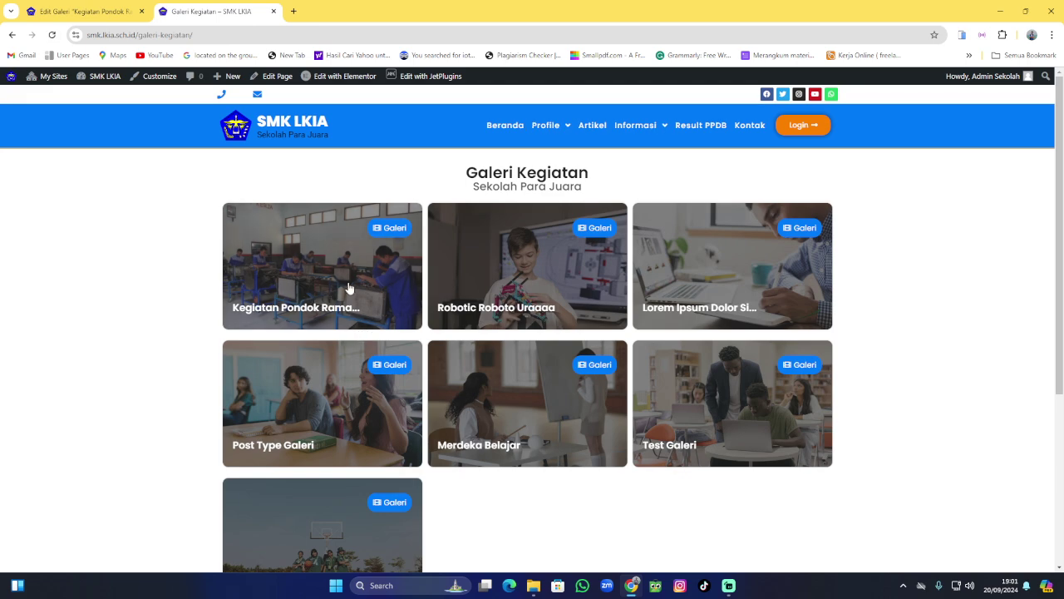
click(316, 297)
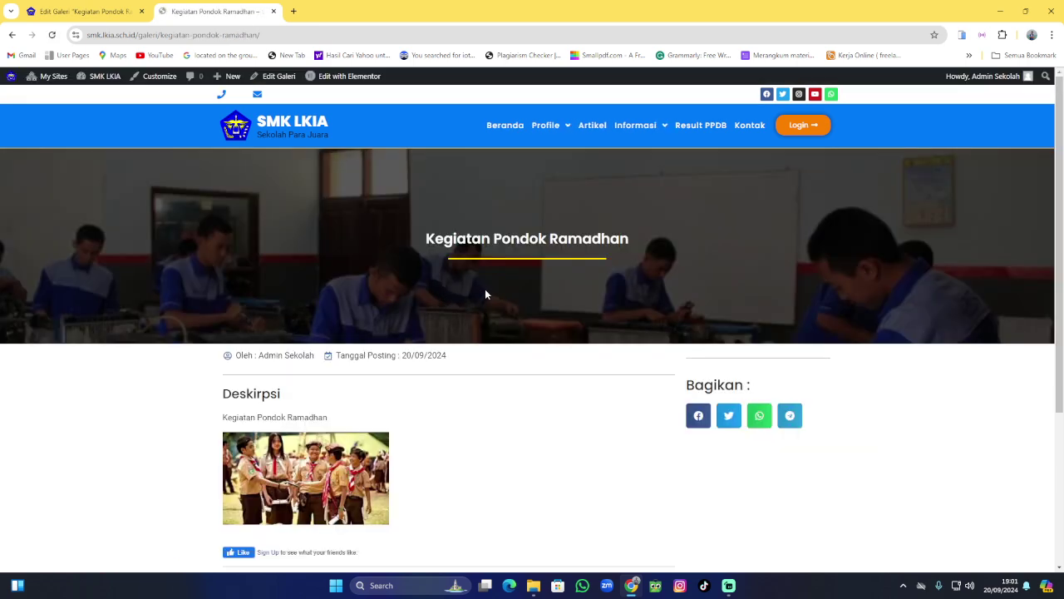
scroll(486, 295, down, 3)
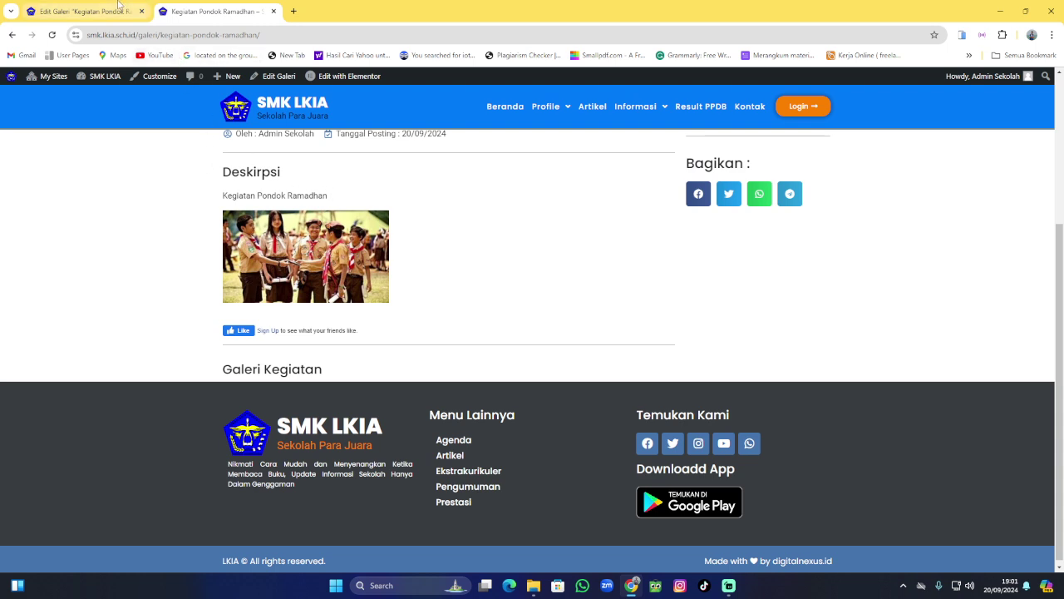
Compare the Testimonial entries in the admin area with the Cerita Alumni section on the public homepage
click(119, 6)
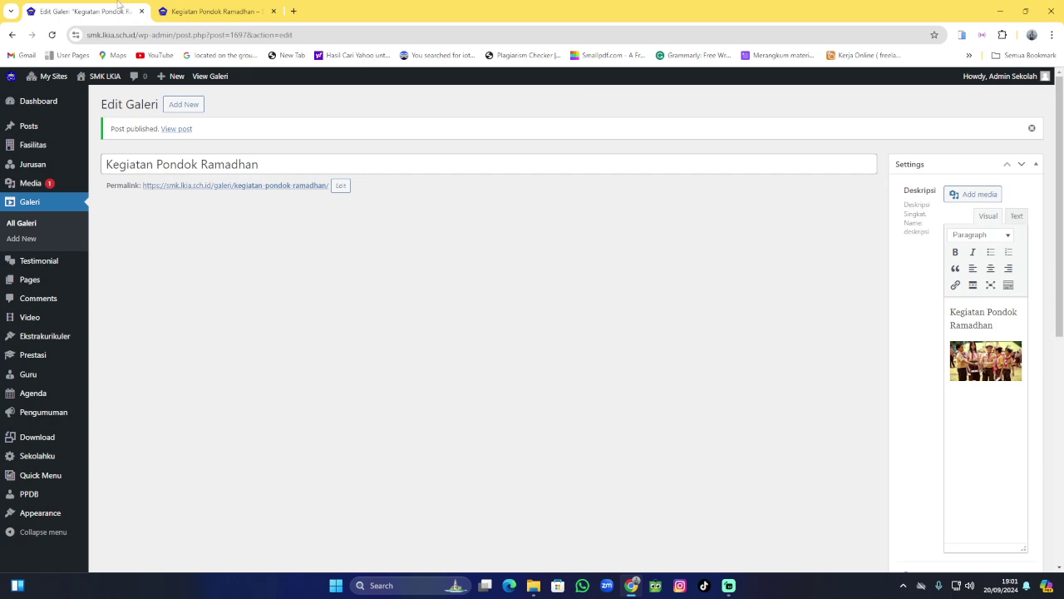
click(52, 268)
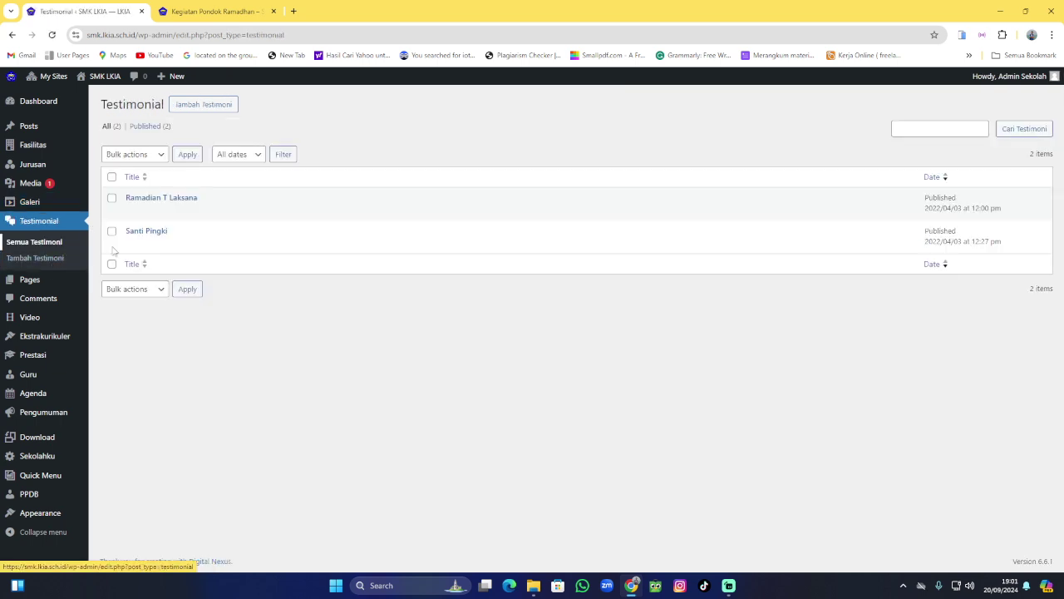
click(216, 7)
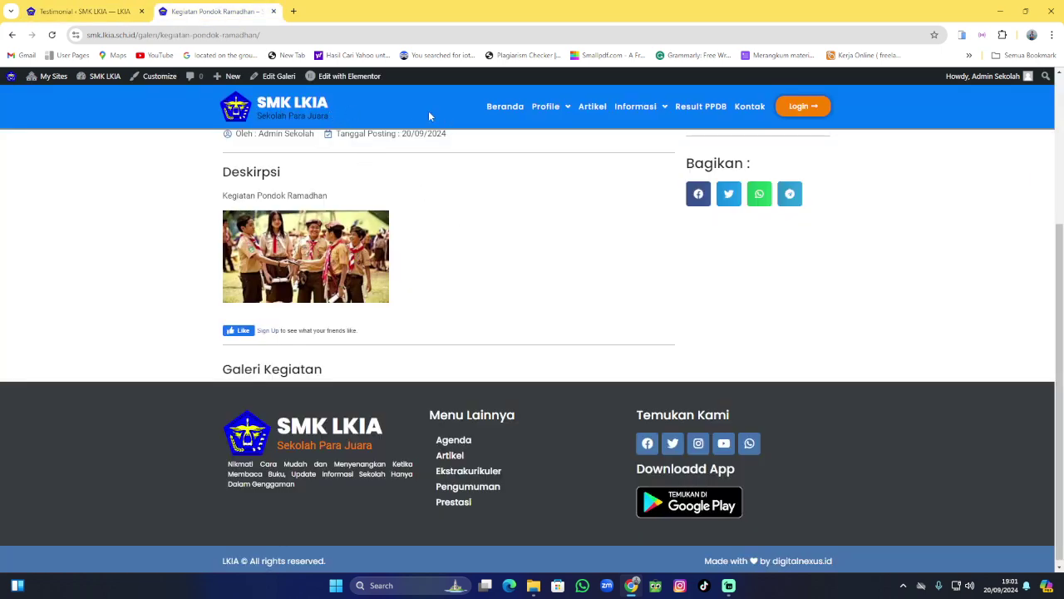
click(506, 107)
scroll(466, 213, down, 1)
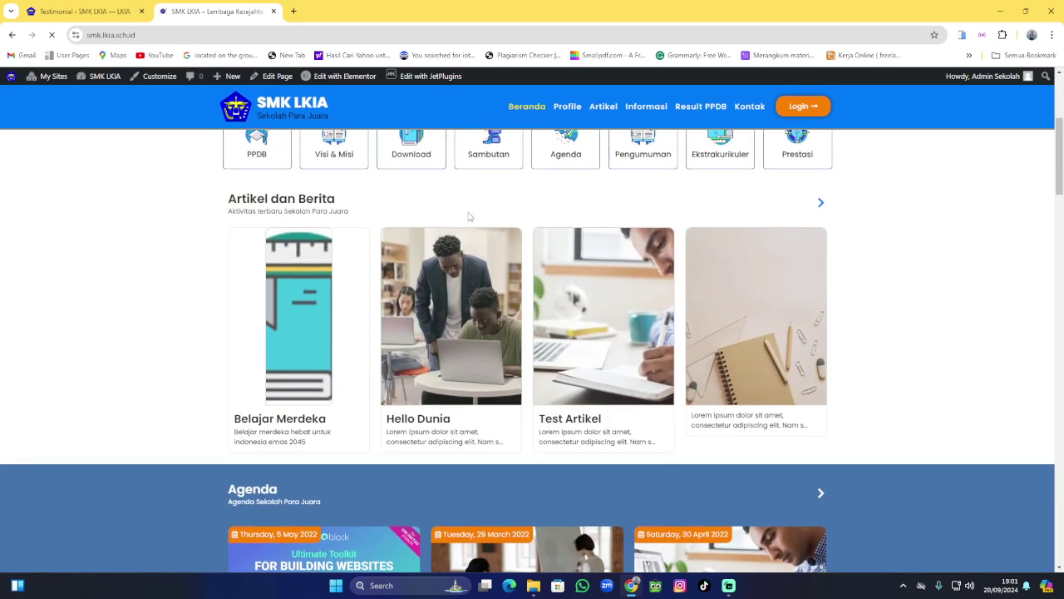
scroll(469, 217, down, 20)
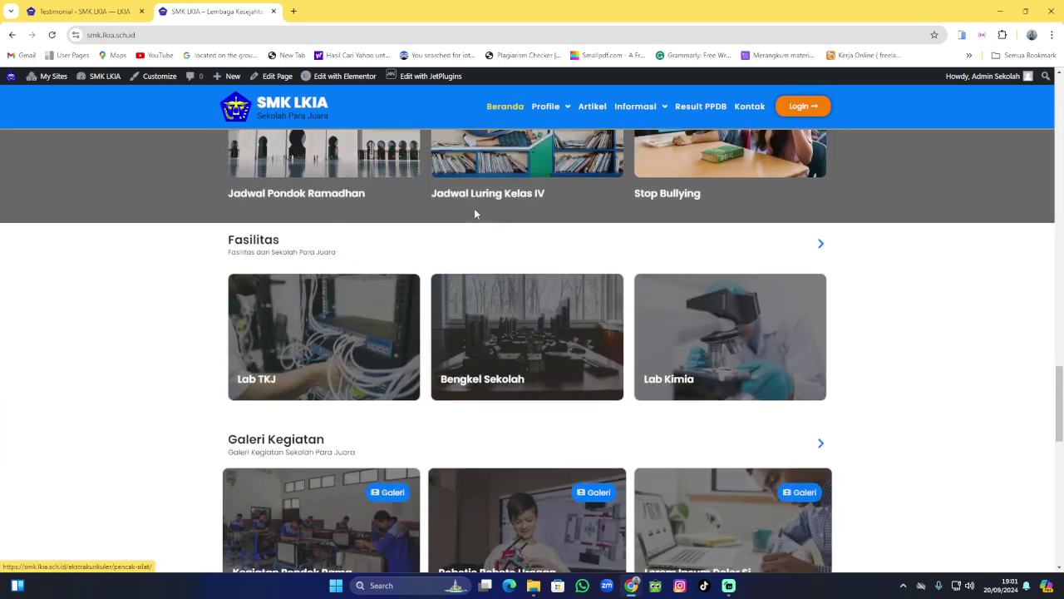
scroll(476, 213, down, 7)
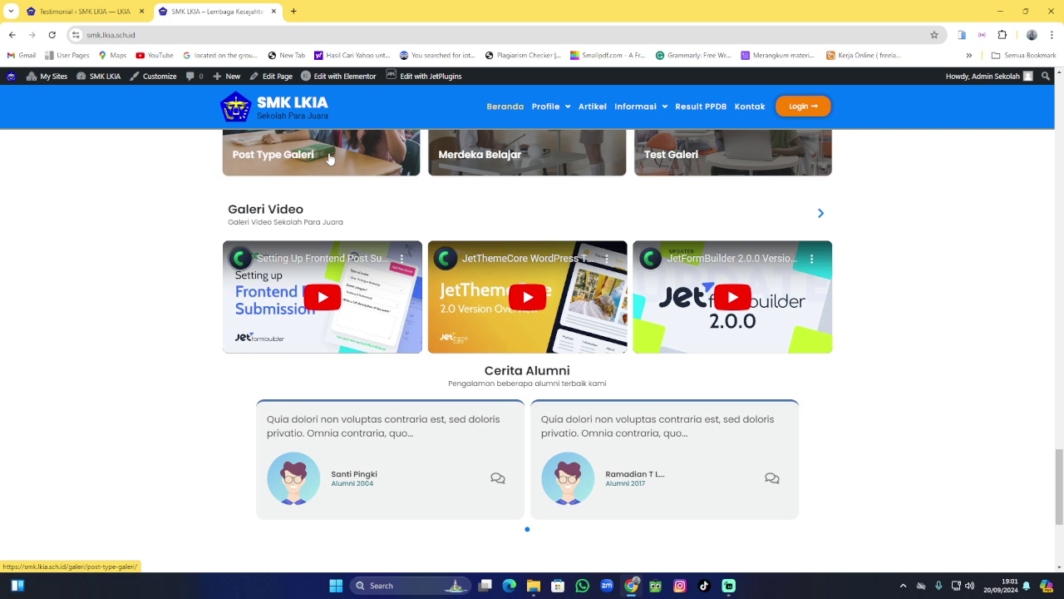
scroll(387, 374, down, 2)
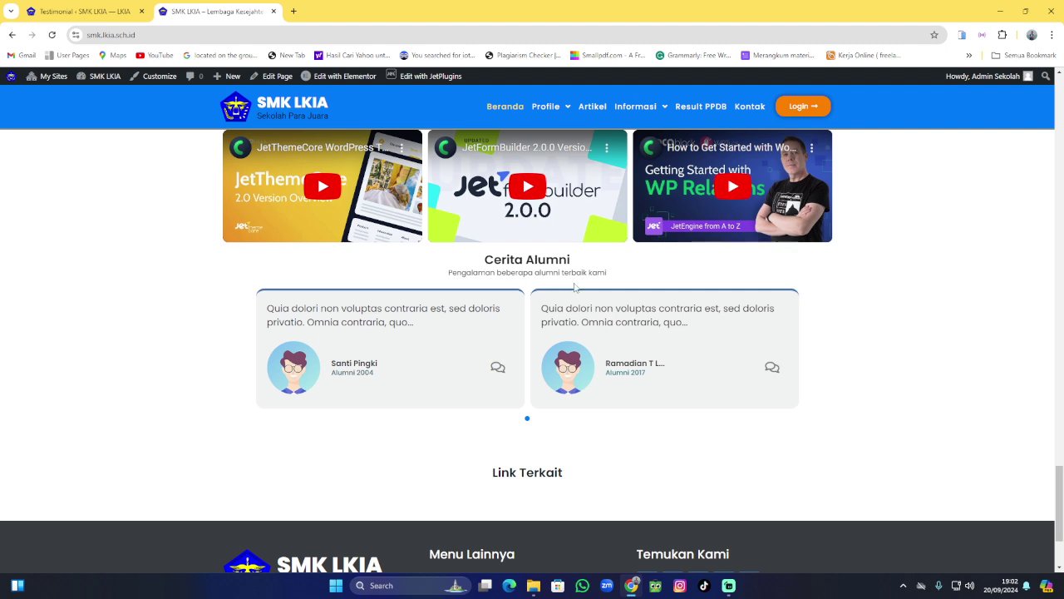
Create a new testimonial in the admin area and enter the alumnus's name as its title
click(113, 8)
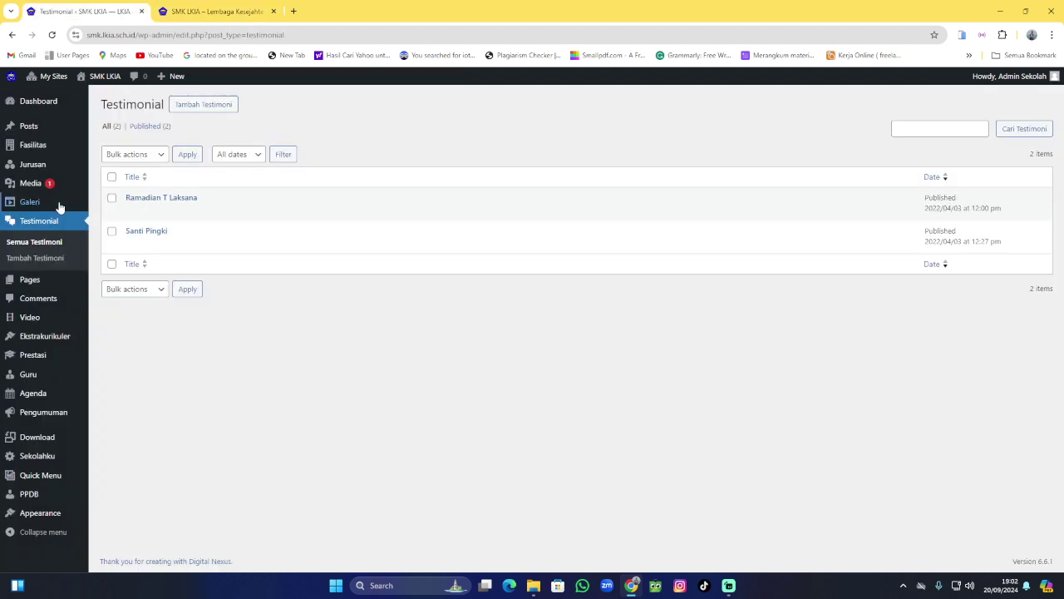
click(50, 243)
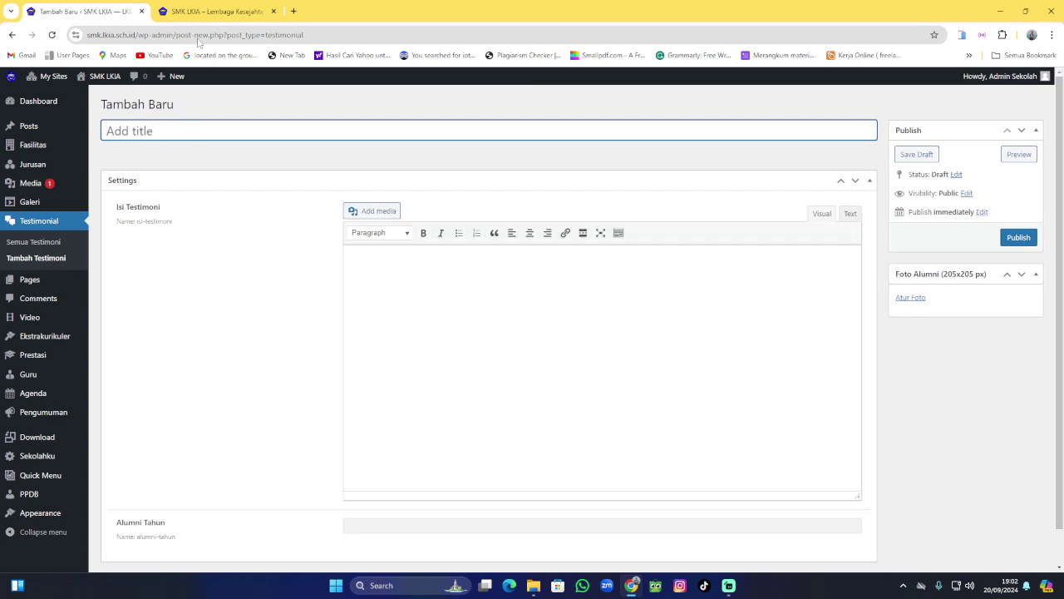
click(216, 11)
click(79, 10)
text(S)
key(BackSpace)
text(Rohman)
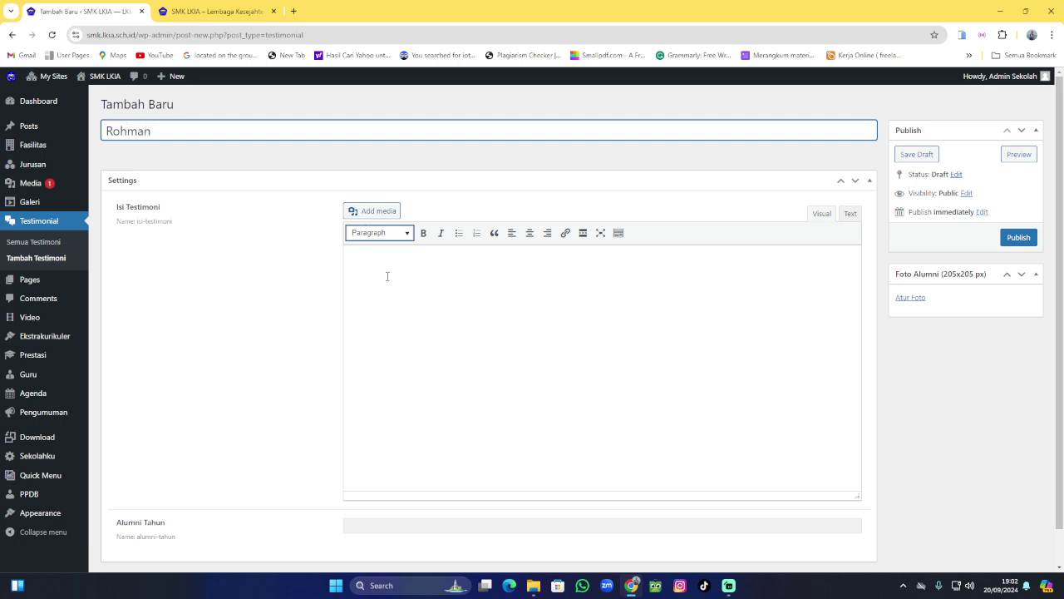
Write "Sangat bagus dan memuaskan" as the testimonial's content (Isi Testimoni)
click(399, 291)
scroll(437, 297, down, 1)
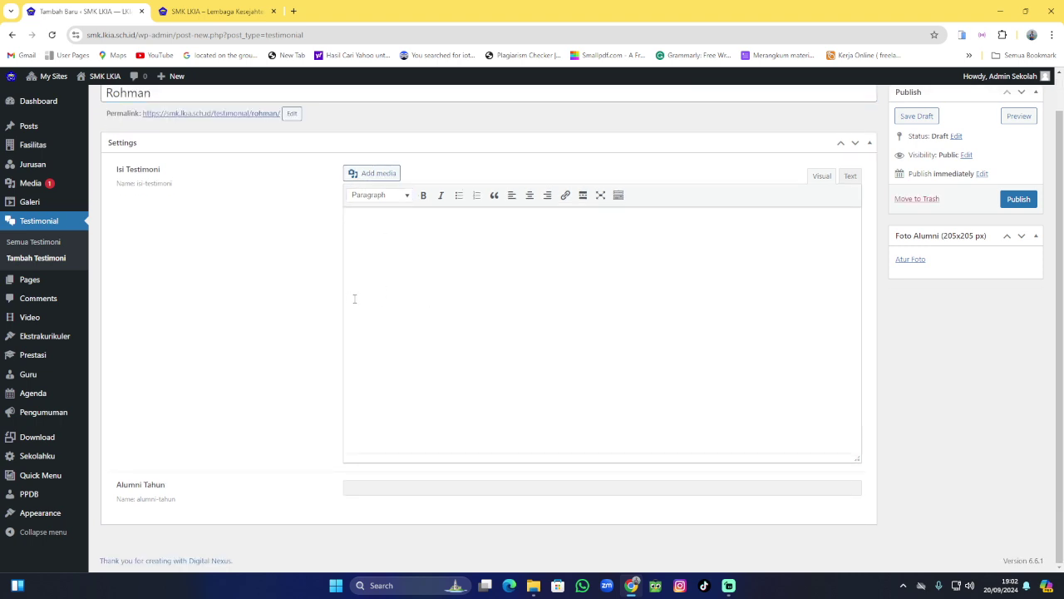
scroll(352, 299, up, 1)
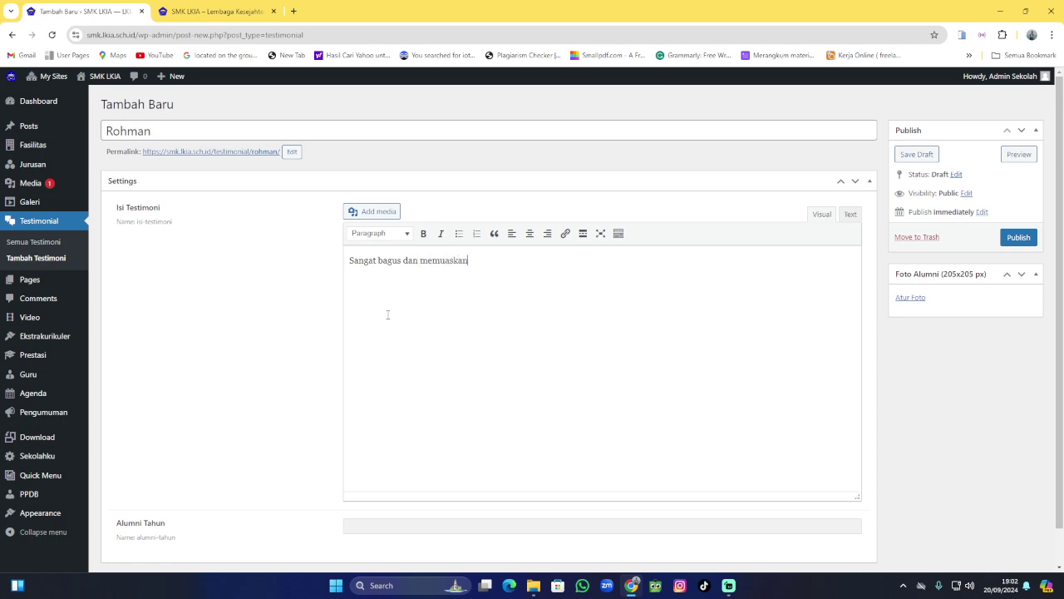
Set the classroom photo from the media library as the testimonial's Foto Alumni and publish the testimonial
click(909, 298)
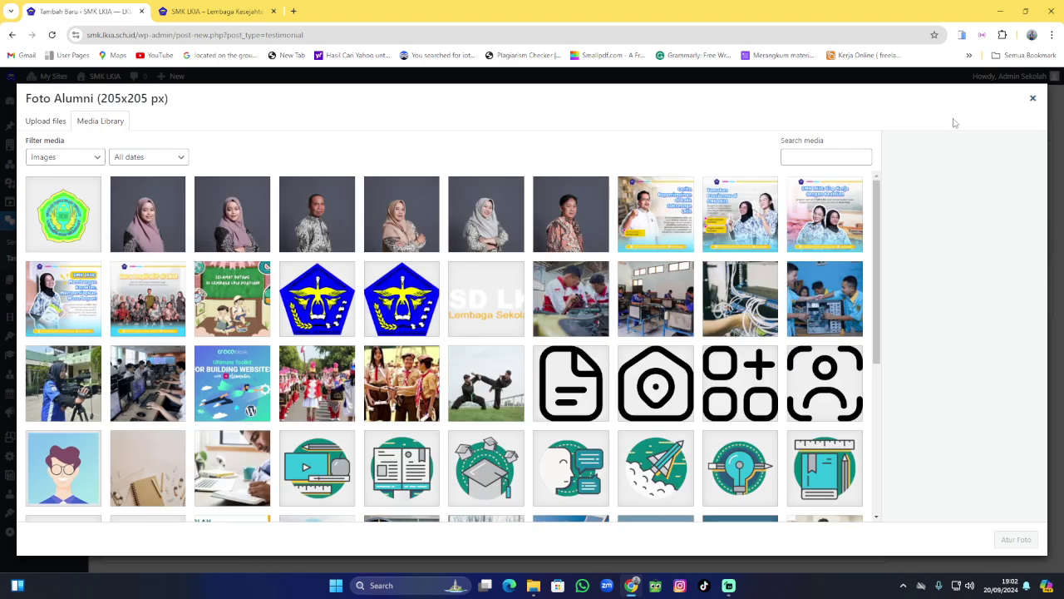
click(684, 304)
click(1016, 539)
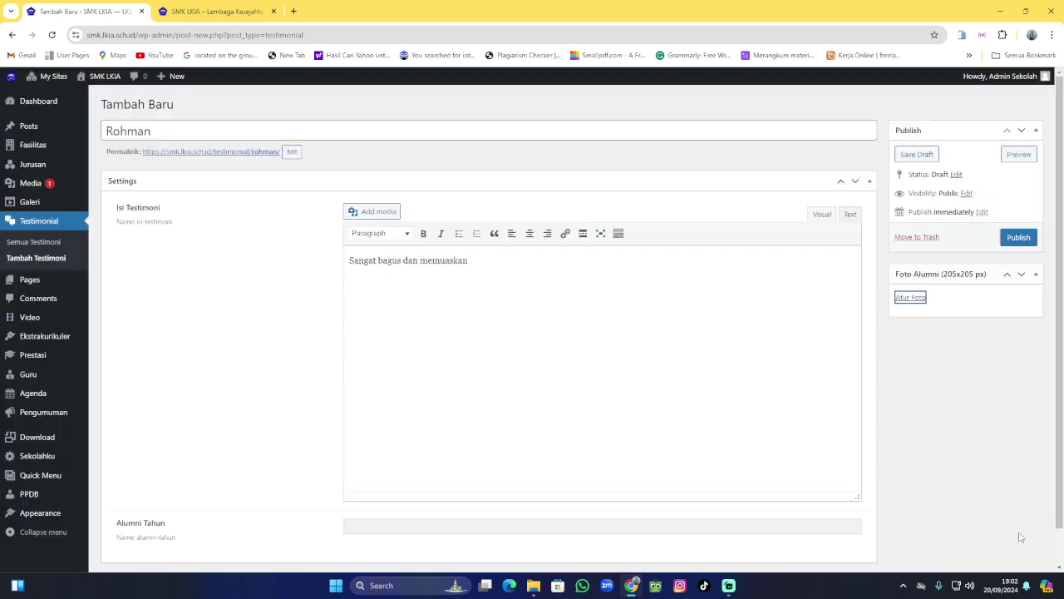
scroll(956, 274, down, 1)
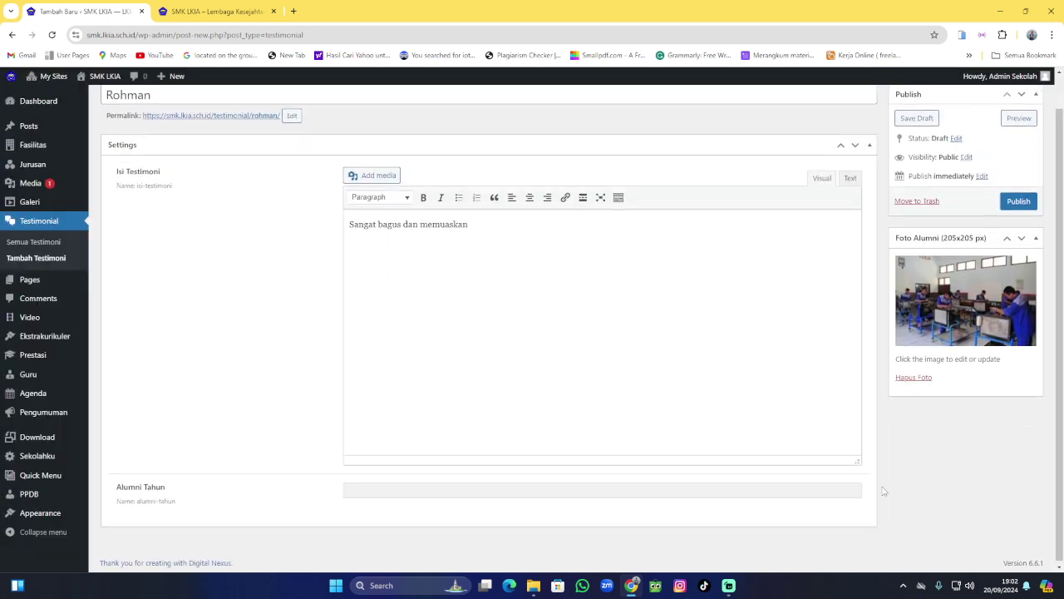
click(1019, 199)
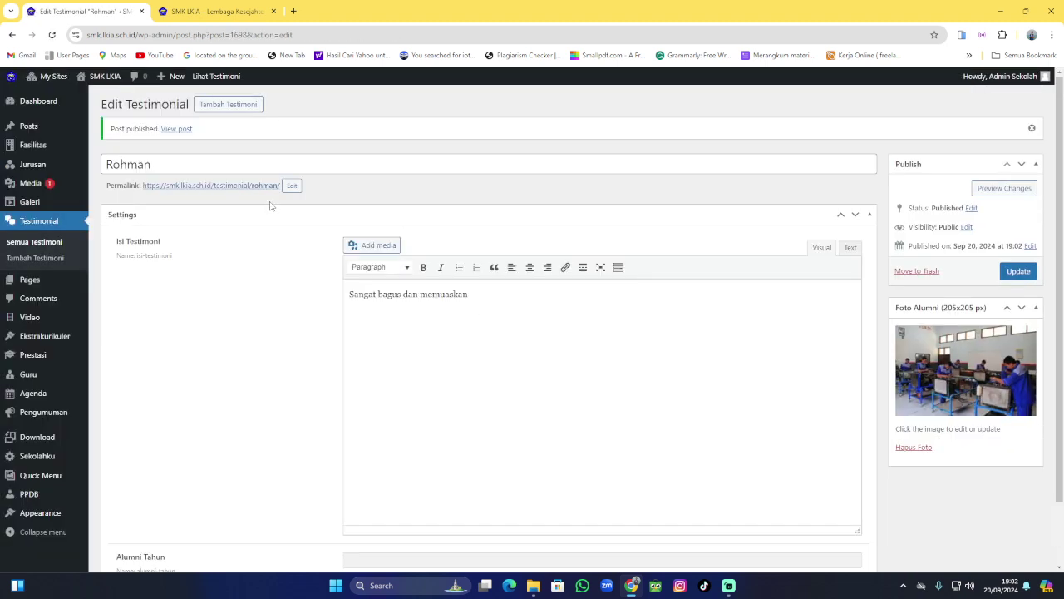
Check the new testimonial in the refreshed public homepage's Cerita Alumni section, then return to its admin edit page
click(220, 11)
click(51, 34)
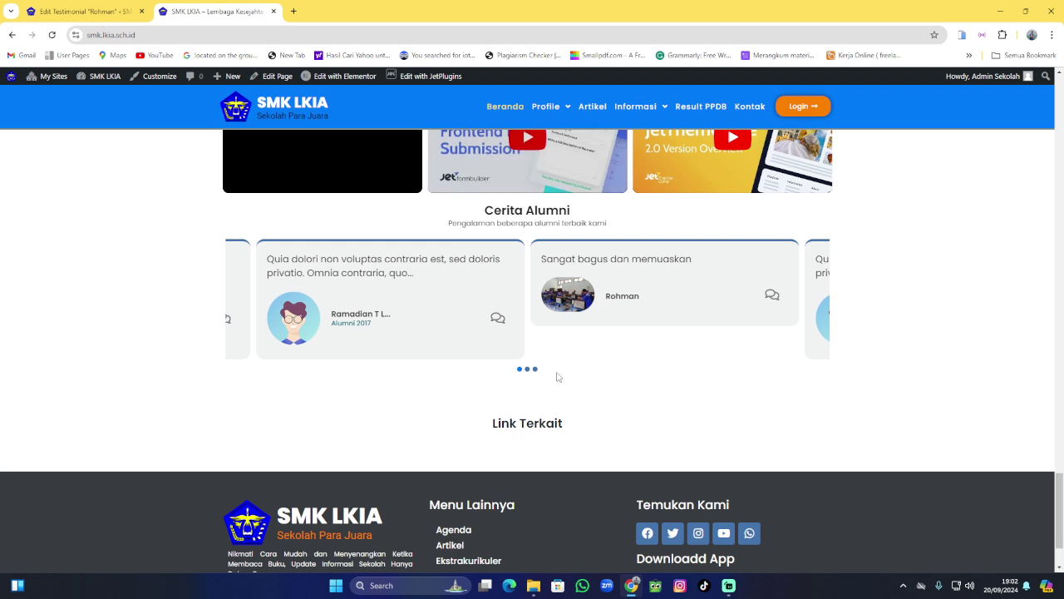
click(535, 372)
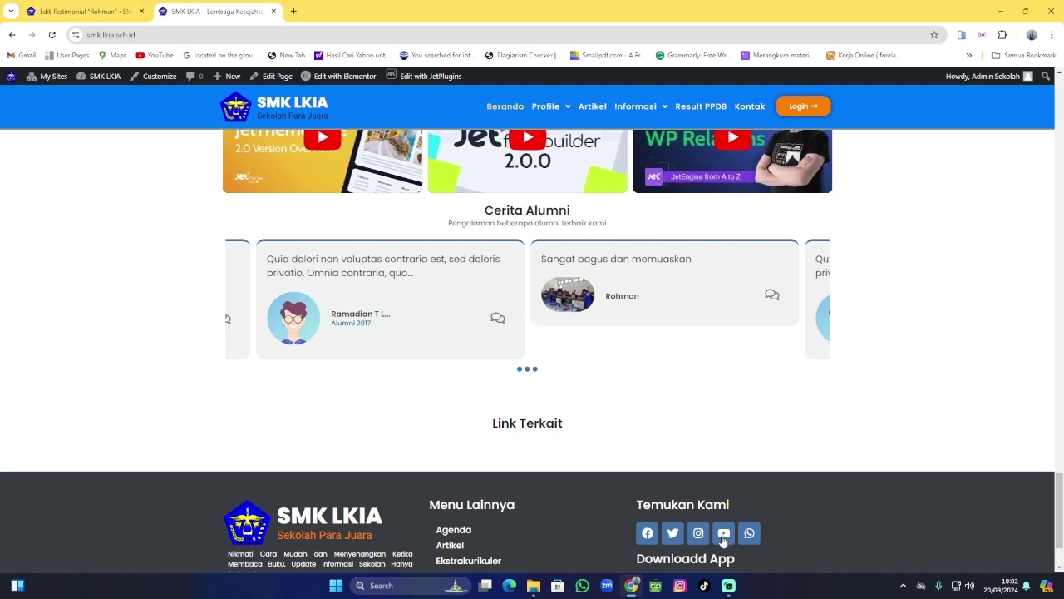
click(110, 10)
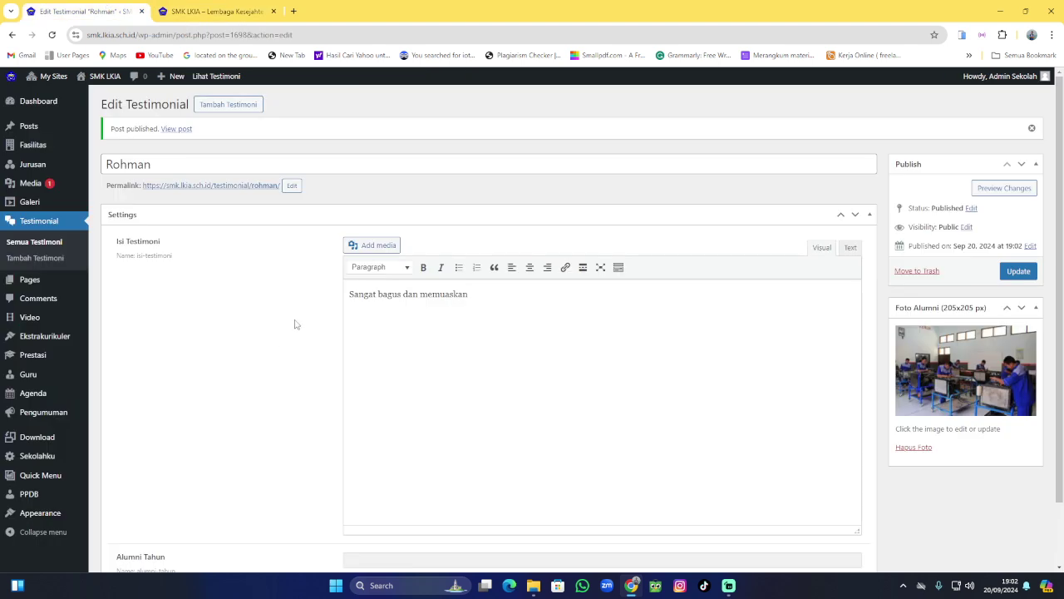